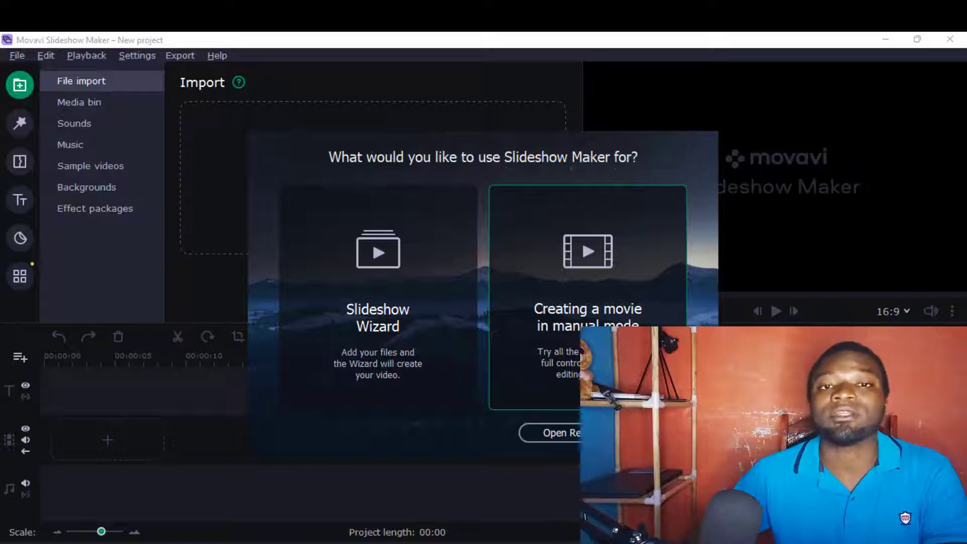
Start a manual-mode project and browse the Filters, Transitions, Titles and Stickers libraries
click(600, 256)
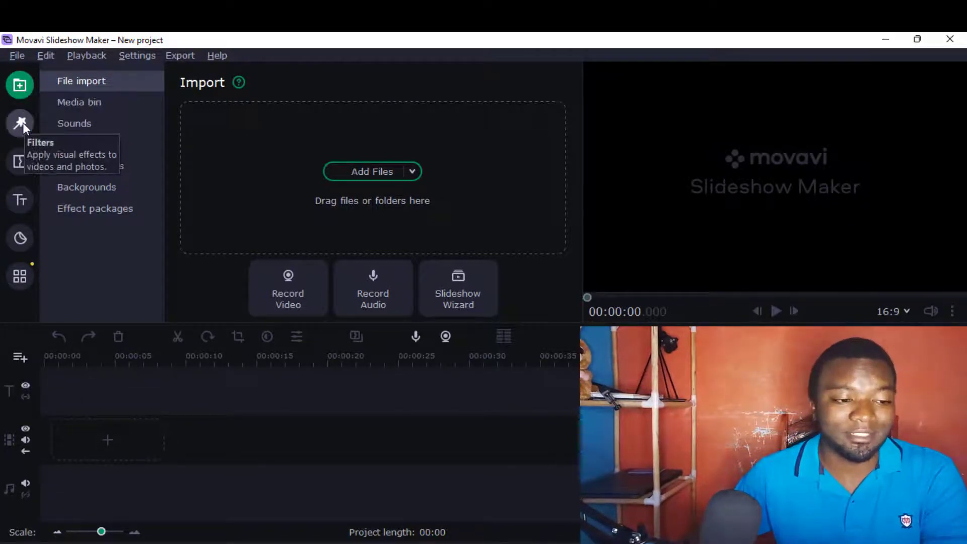
click(22, 122)
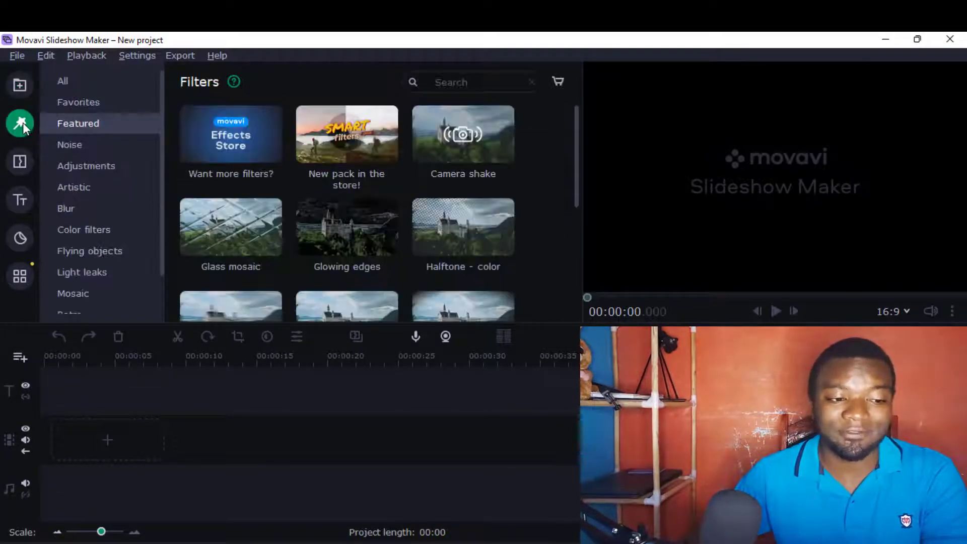
click(21, 162)
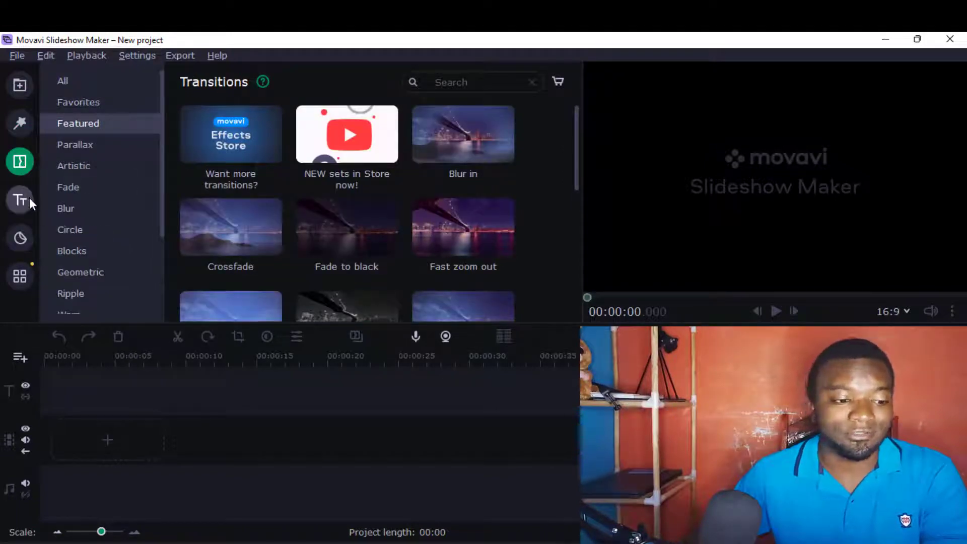
click(30, 197)
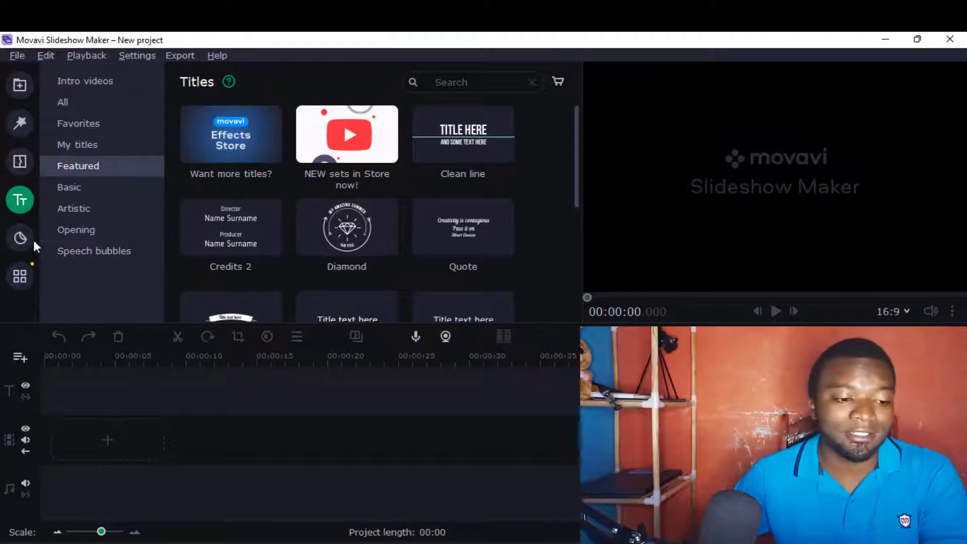
click(30, 237)
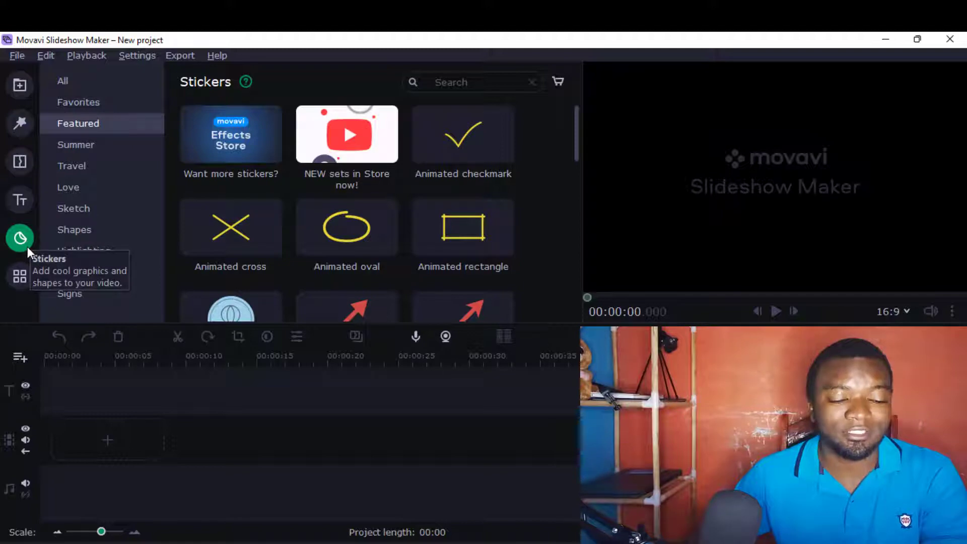
scroll(339, 111, down, 3)
scroll(325, 153, up, 1)
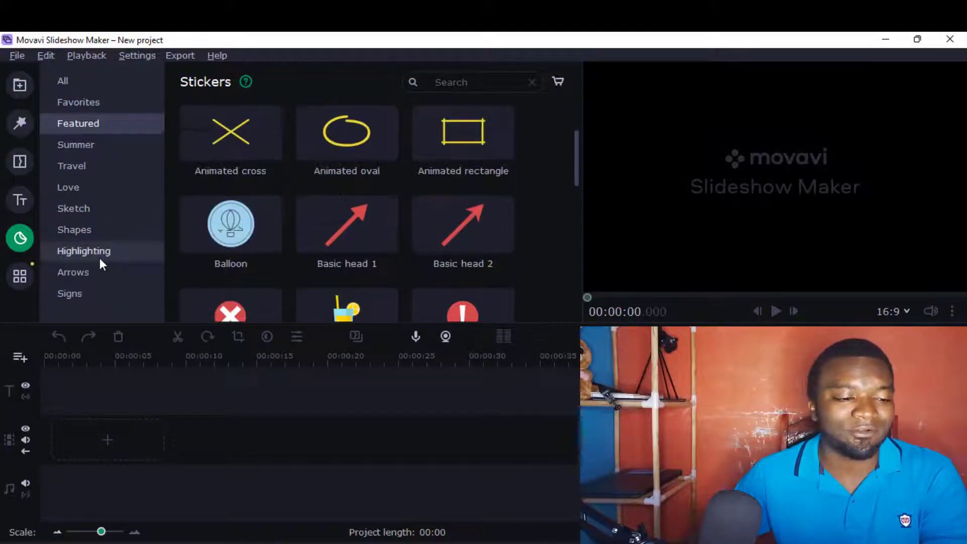
Look over All tools, expanding and collapsing the Video editing and Audio editing lists
click(26, 276)
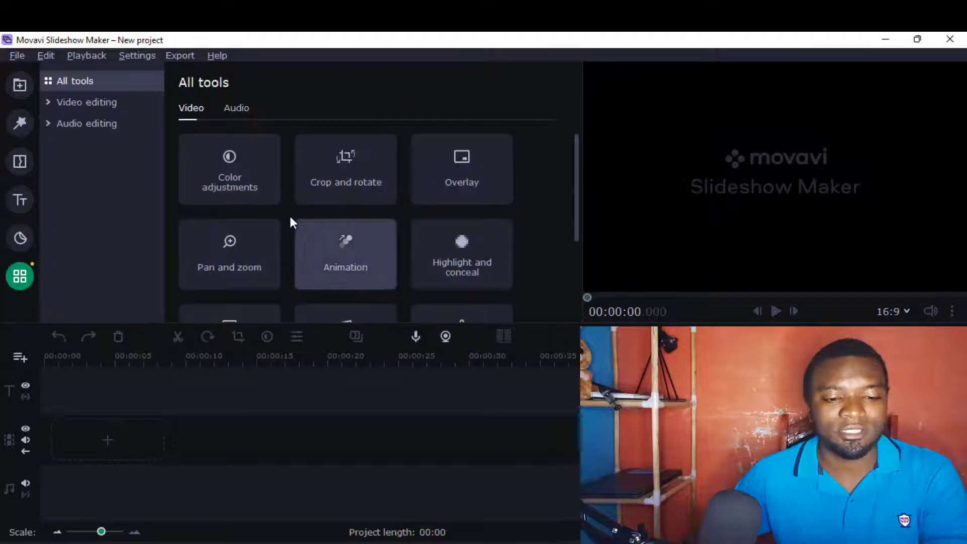
scroll(298, 216, down, 3)
scroll(342, 216, up, 3)
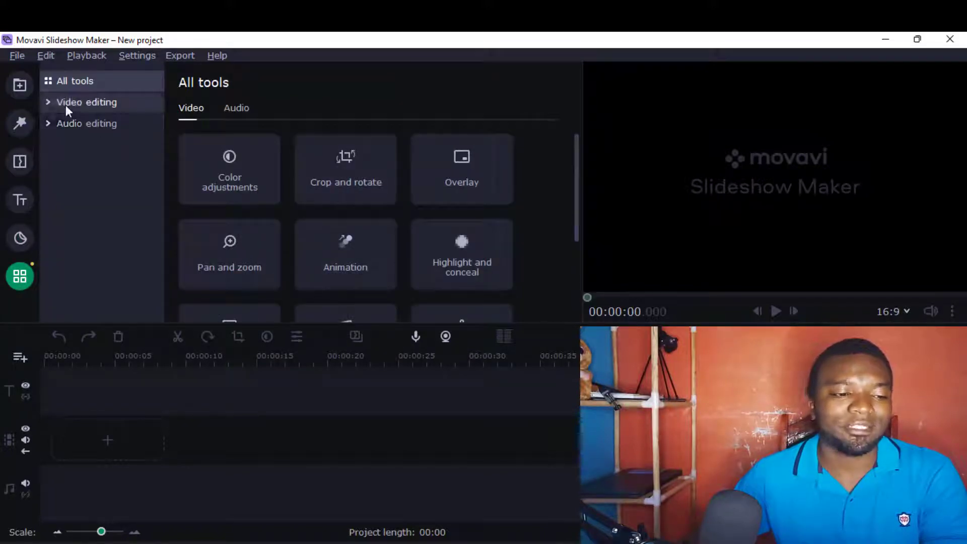
click(50, 102)
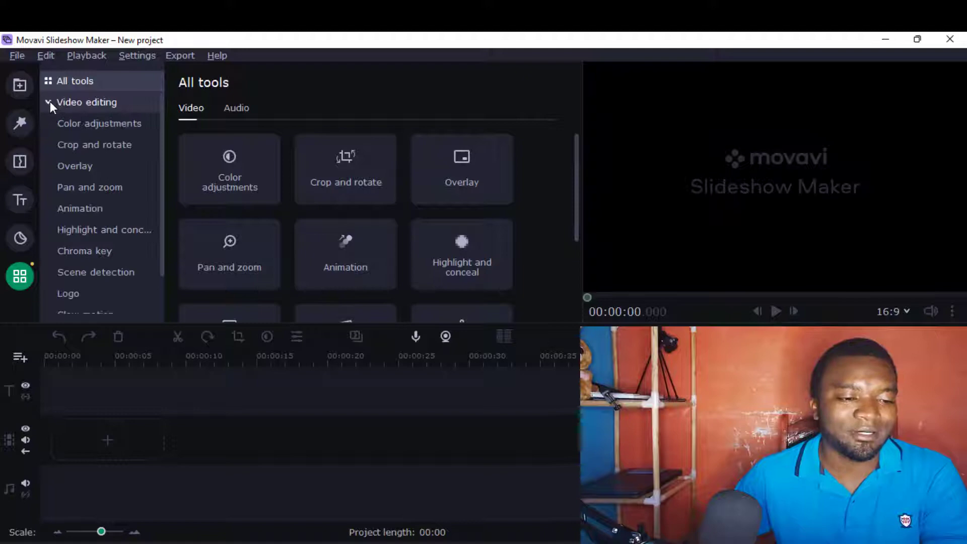
click(50, 101)
click(48, 126)
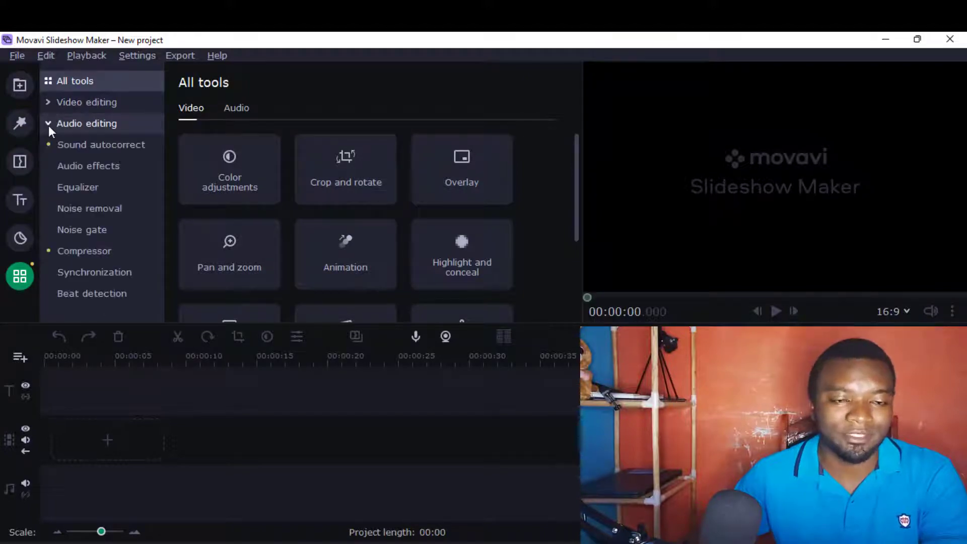
click(48, 126)
Import the portrait photo into the media bin through Add Files
click(25, 93)
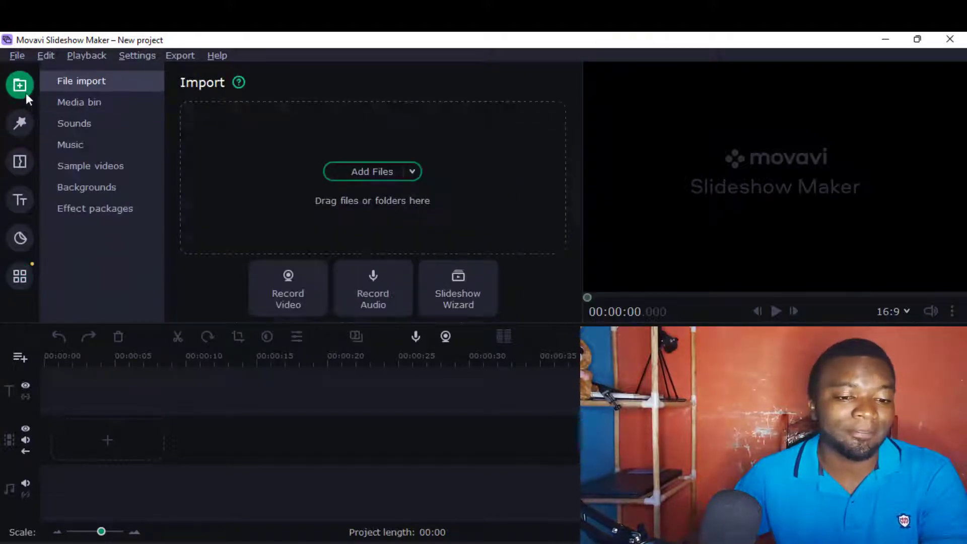
click(363, 168)
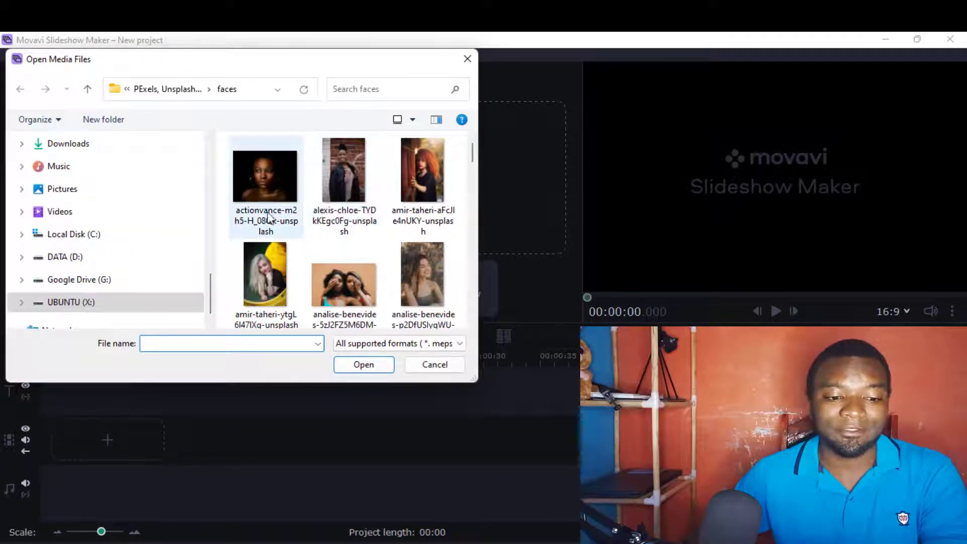
click(275, 274)
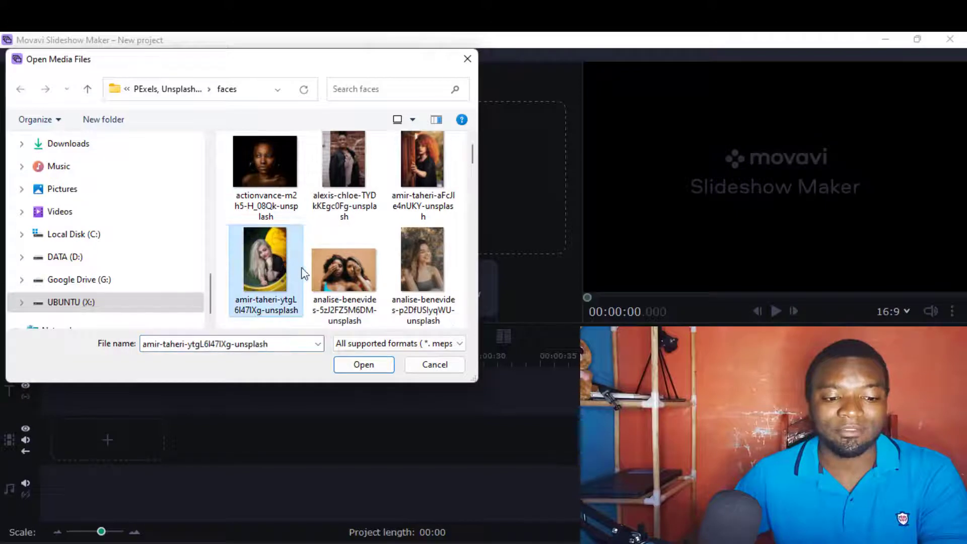
click(362, 365)
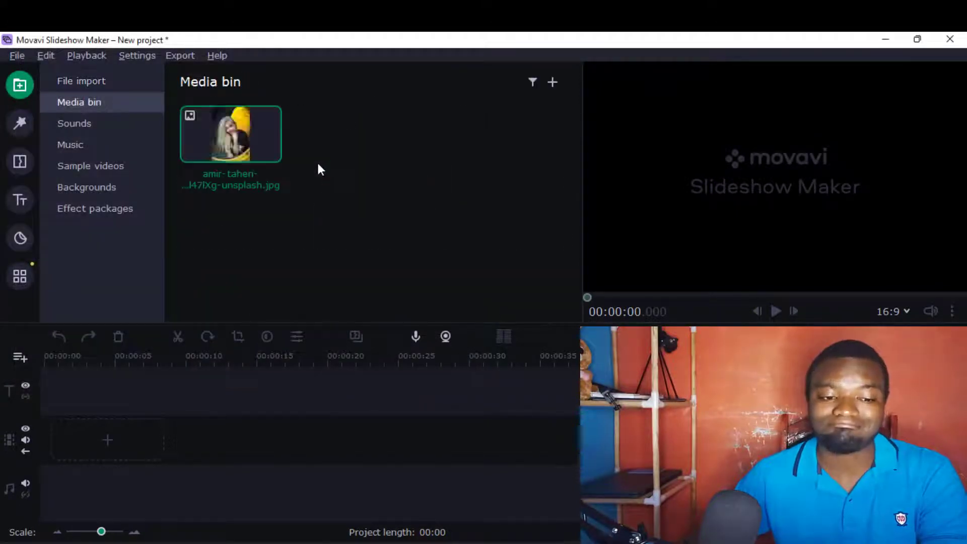
Add VID_20220511_181649.mp4 from MYSELFVIDEOS > JUNE 22 to the media bin
right_click(328, 139)
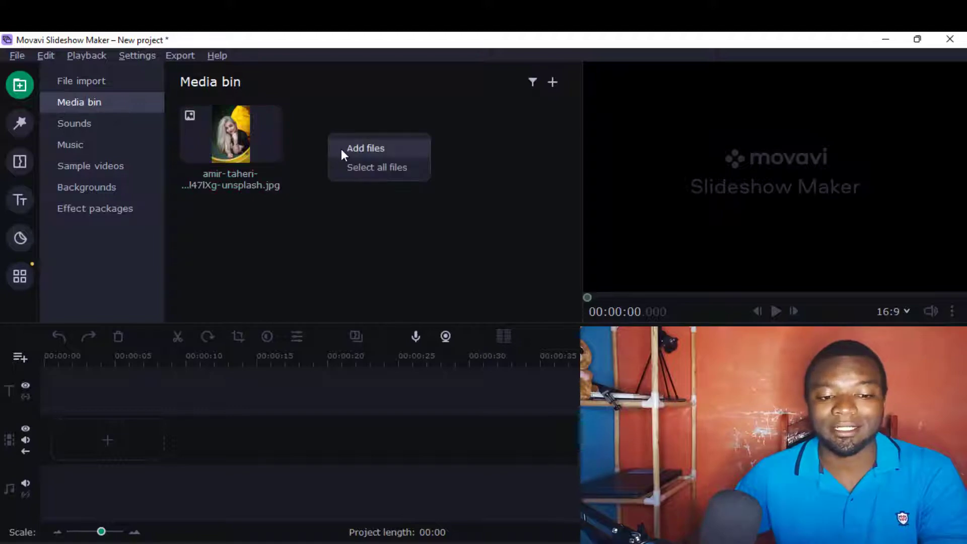
click(351, 156)
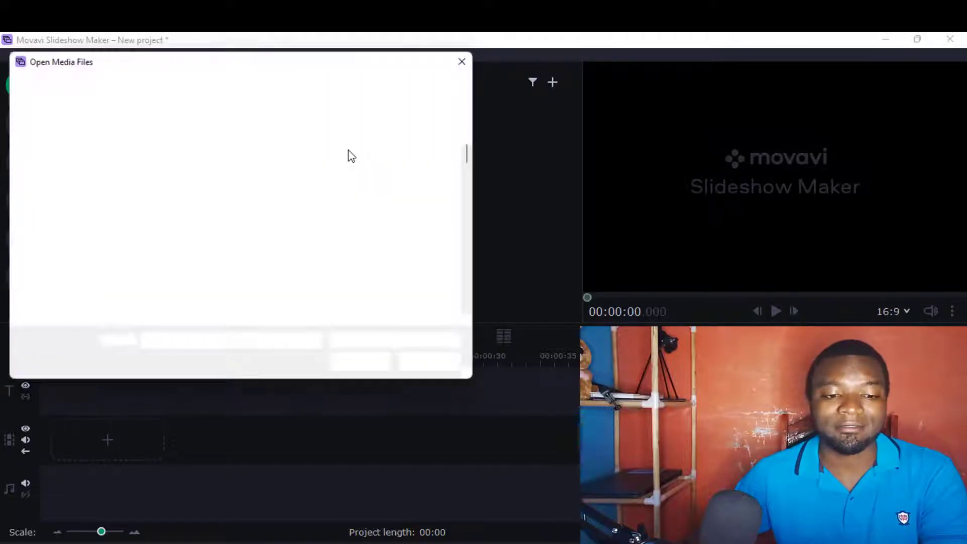
scroll(140, 224, up, 2)
scroll(141, 222, up, 5)
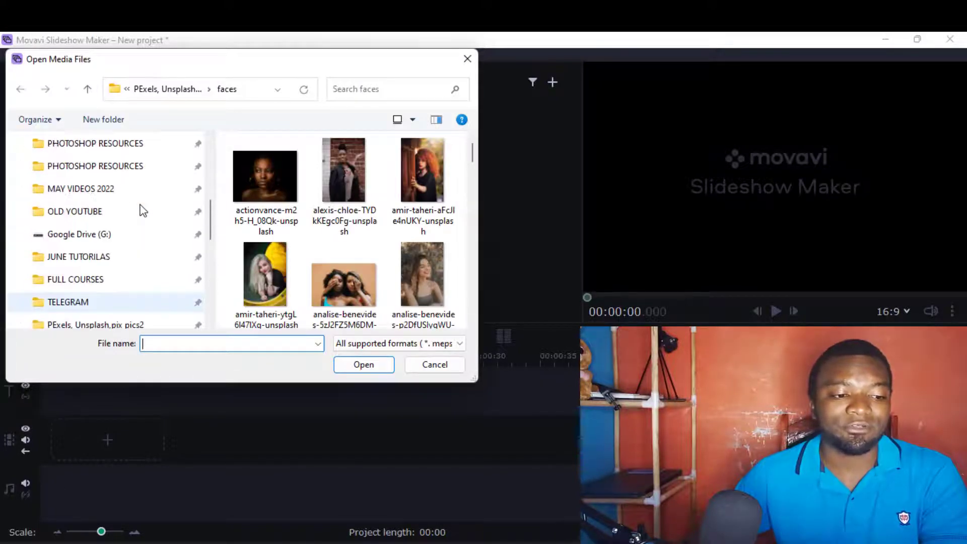
scroll(141, 211, up, 1)
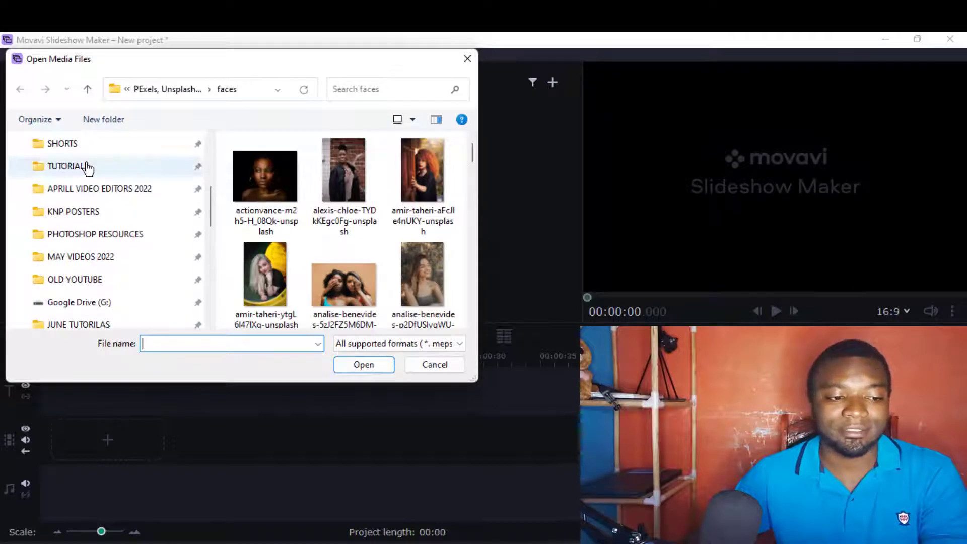
scroll(84, 197, up, 5)
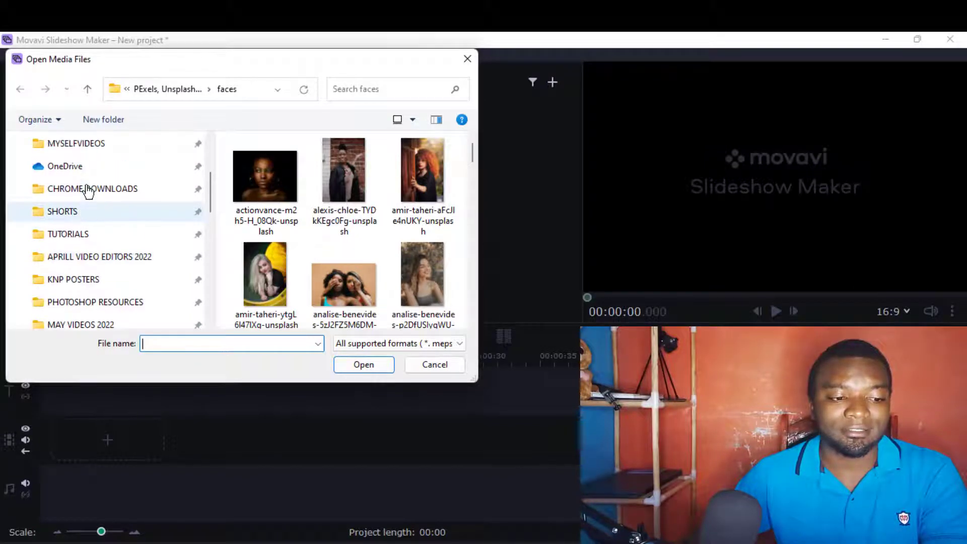
click(84, 195)
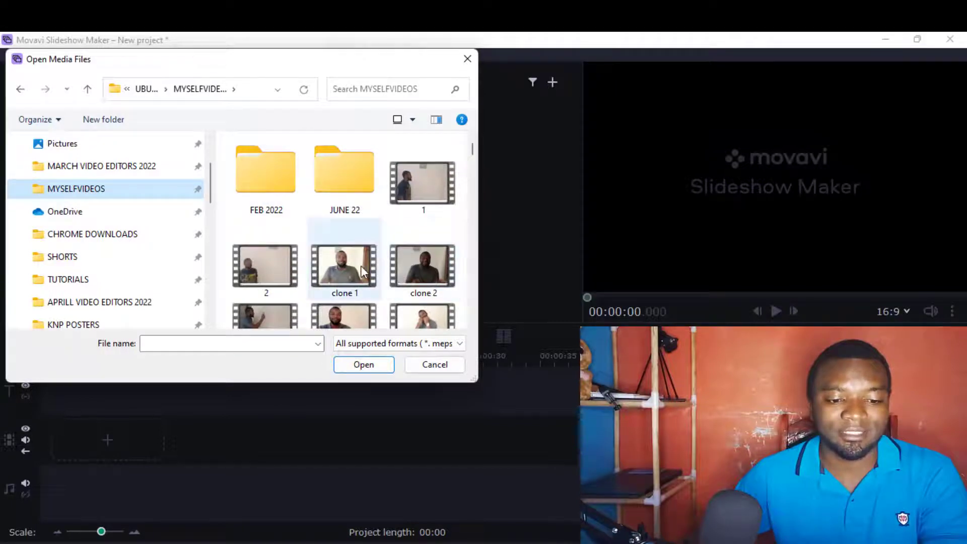
double_click(286, 190)
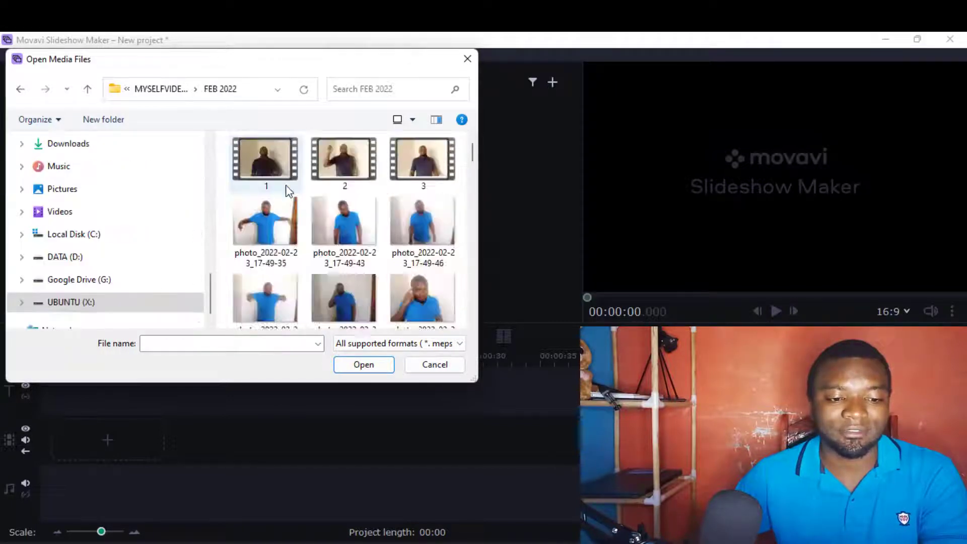
click(87, 89)
double_click(356, 171)
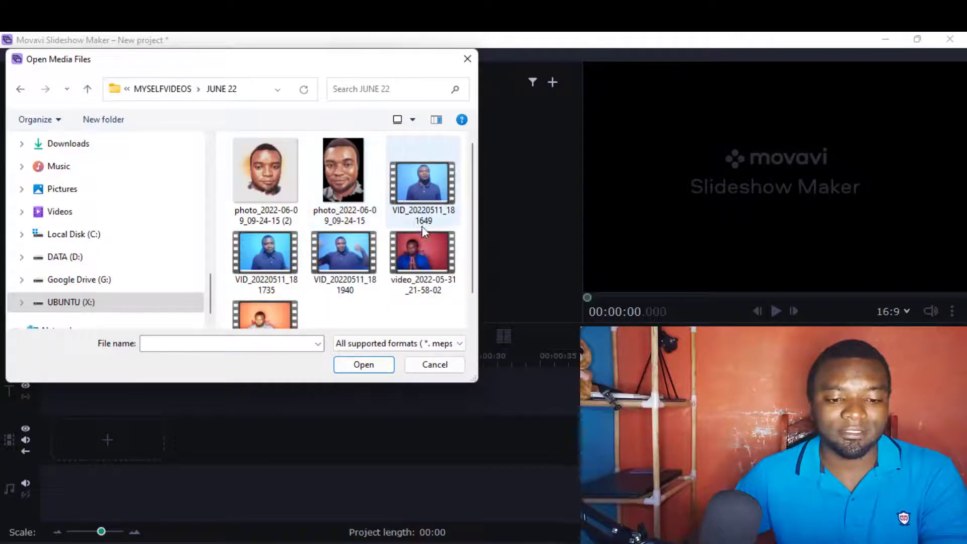
click(423, 199)
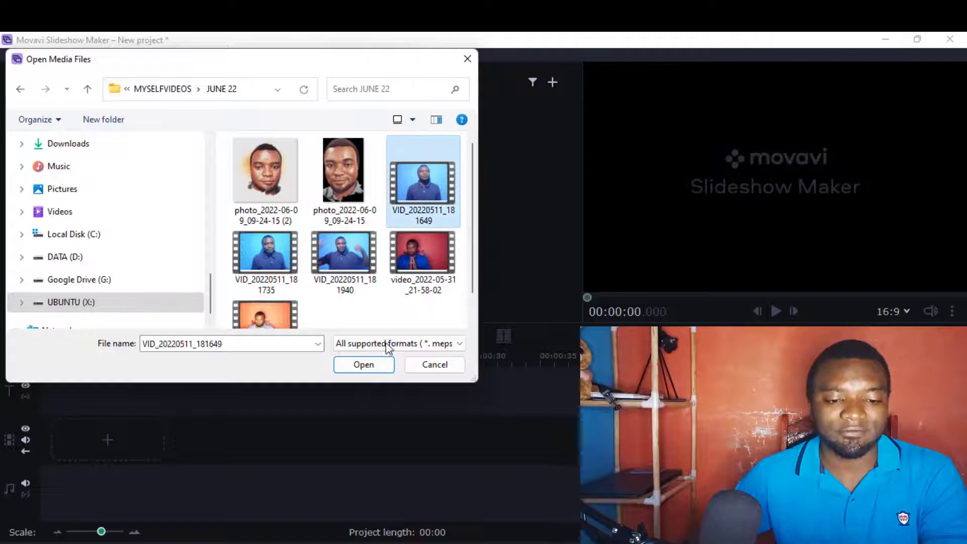
click(364, 364)
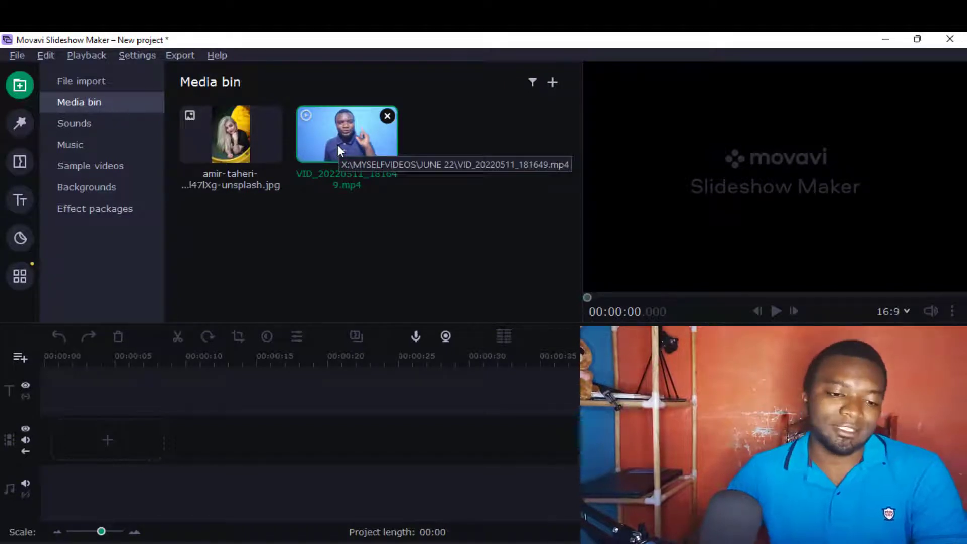
Place the portrait photo and the video clip on the timeline, keeping the 16:9 aspect ratio
double_click(249, 139)
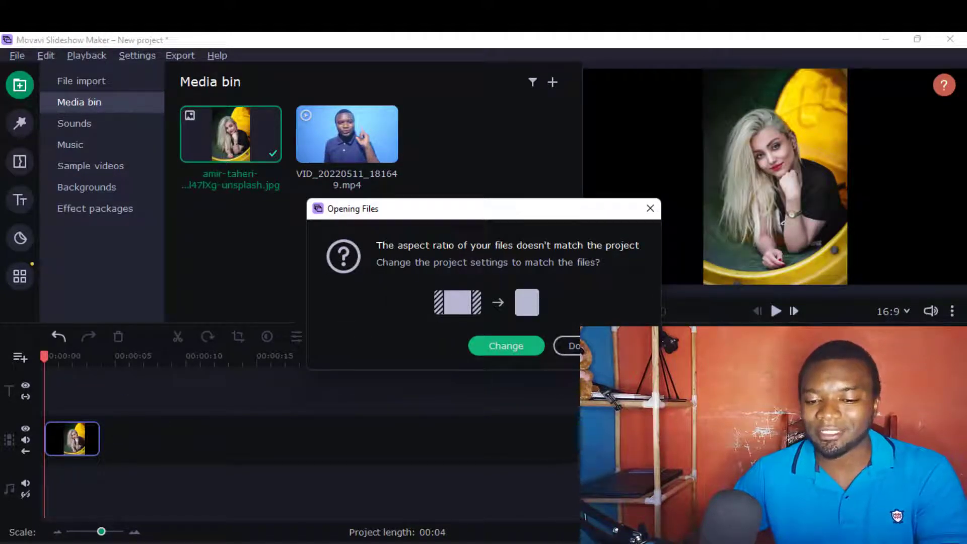
click(562, 346)
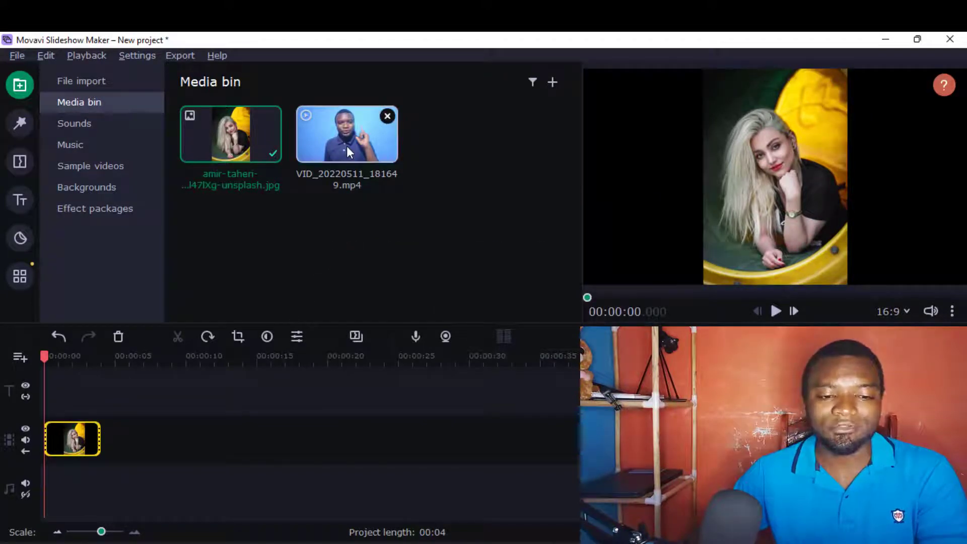
drag(346, 146, 173, 406)
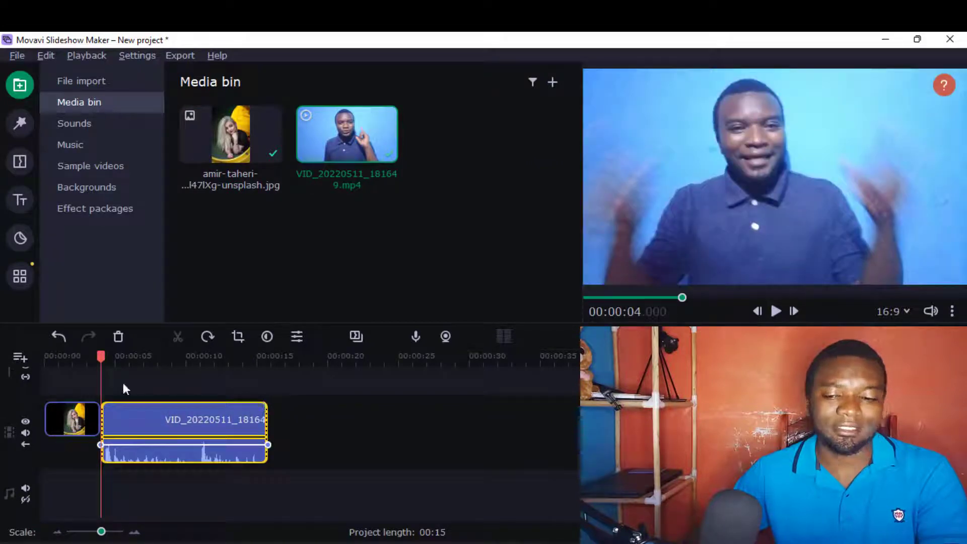
Detach the video clip's audio onto its own track
drag(100, 356, 136, 368)
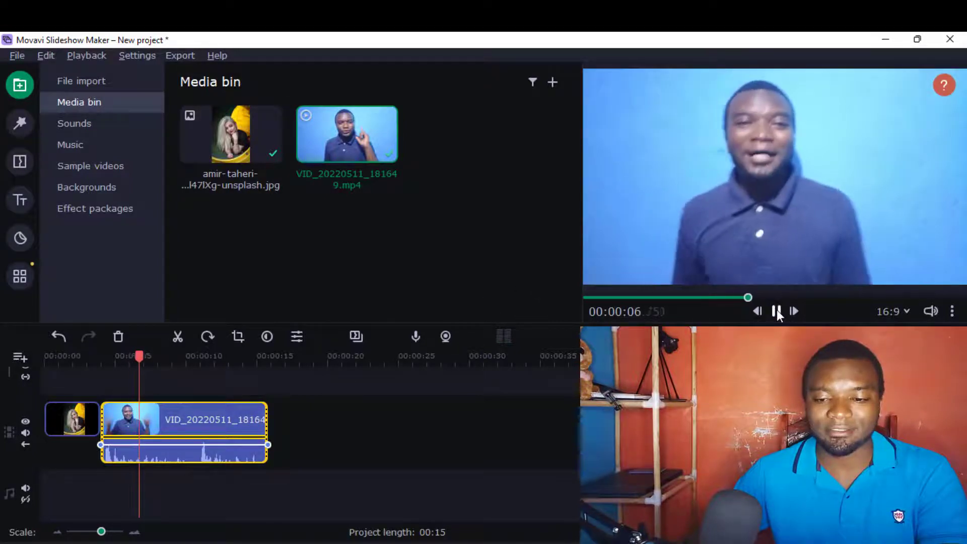
click(232, 443)
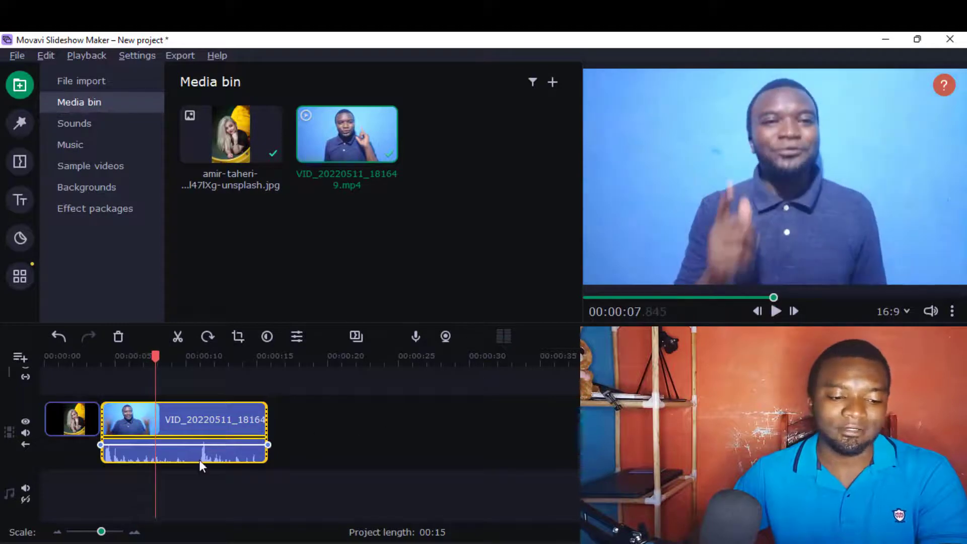
right_click(200, 427)
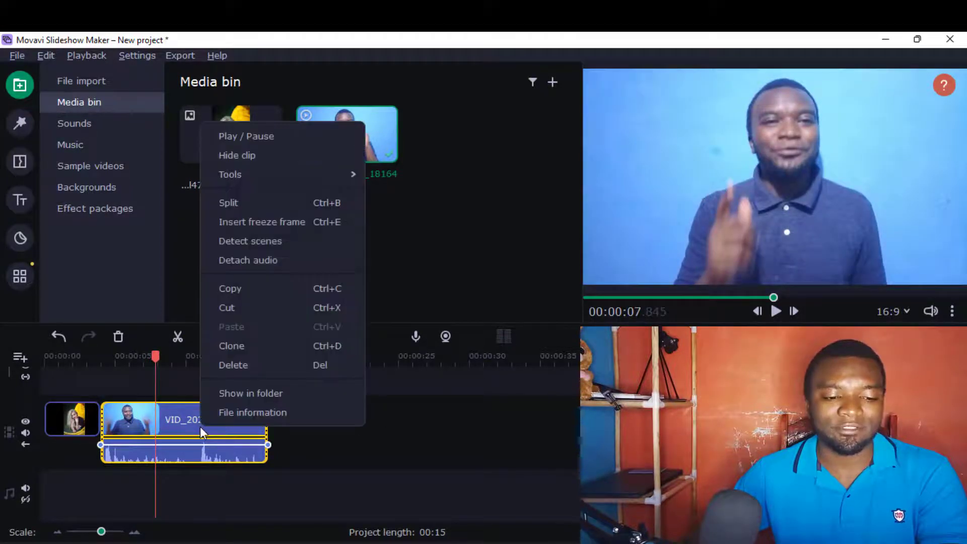
click(237, 265)
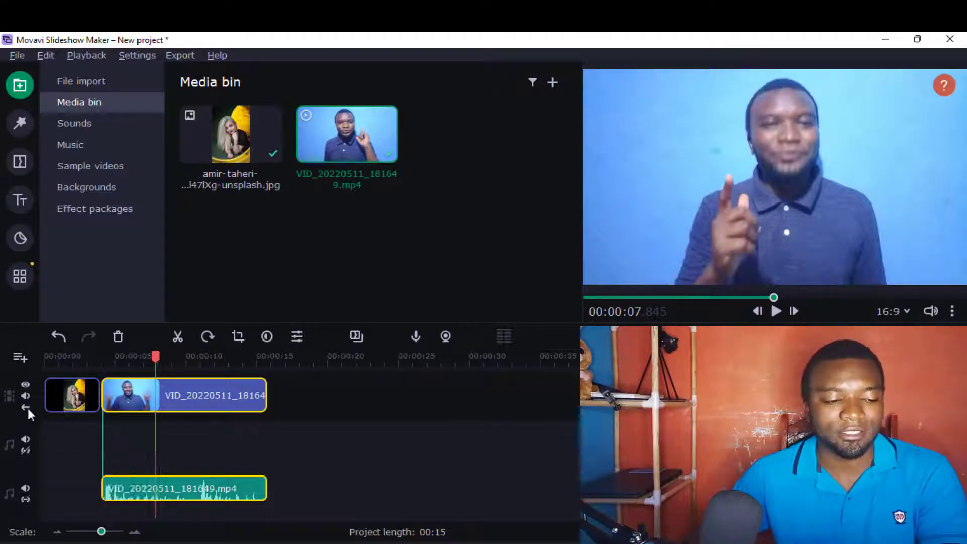
Add a title track with a Simple text title reading 'LADY' over the photo
click(24, 358)
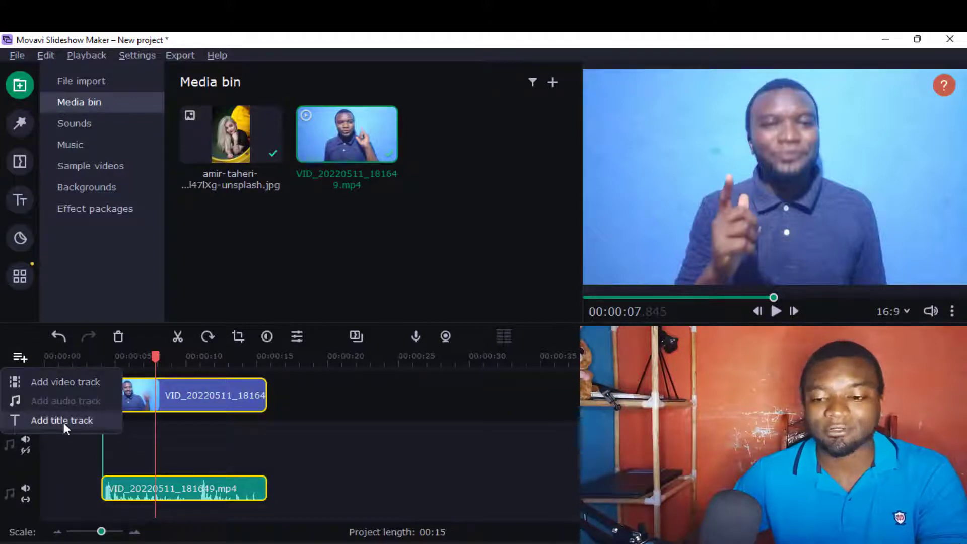
click(64, 423)
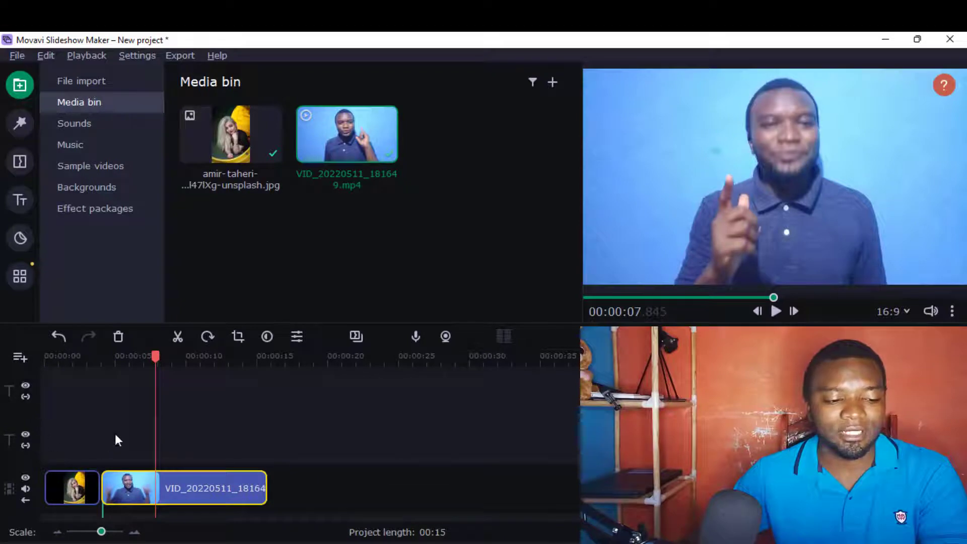
click(24, 206)
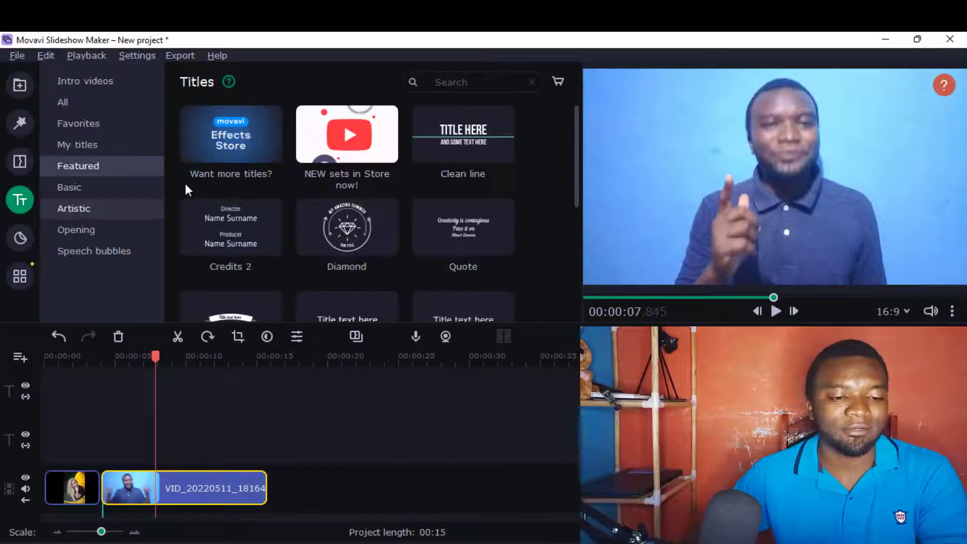
scroll(453, 242, down, 1)
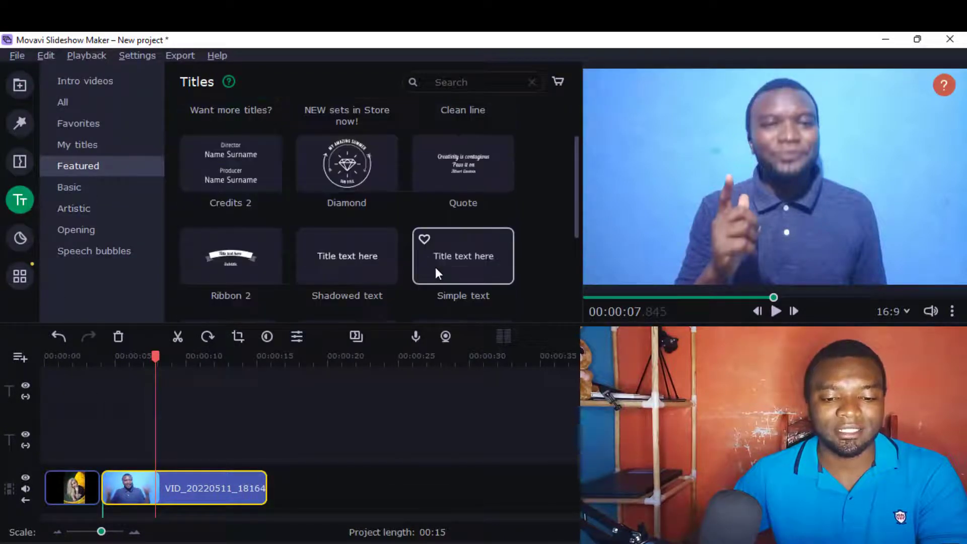
drag(457, 255, 64, 427)
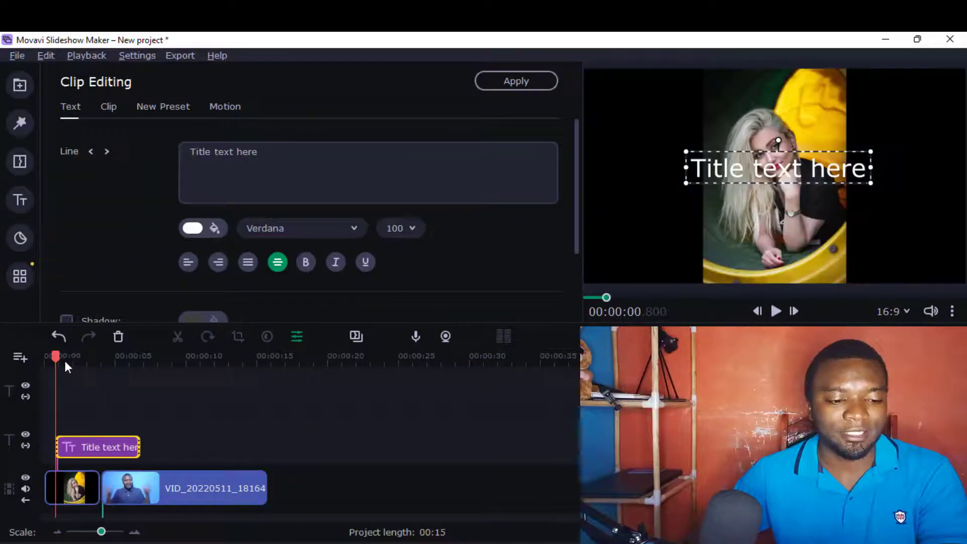
drag(56, 356, 68, 356)
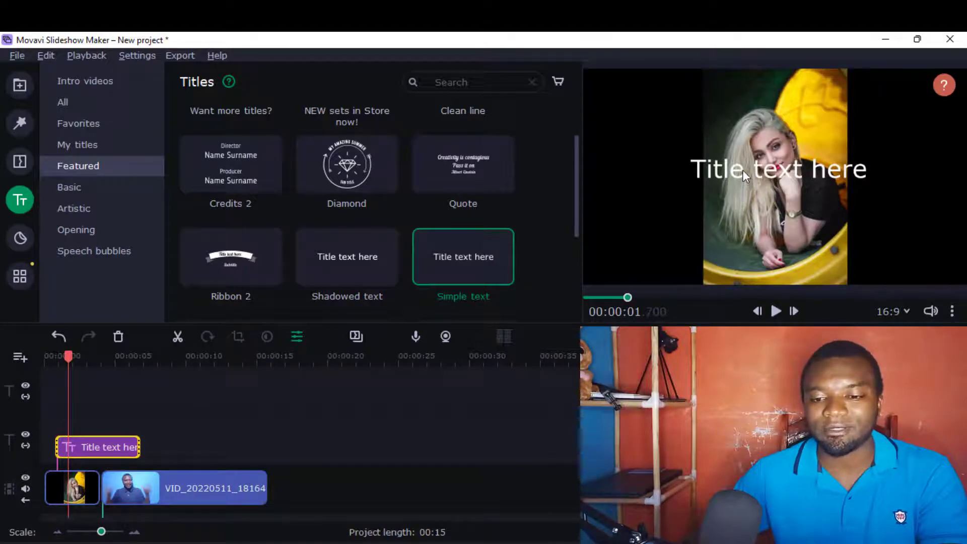
click(786, 159)
click(271, 153)
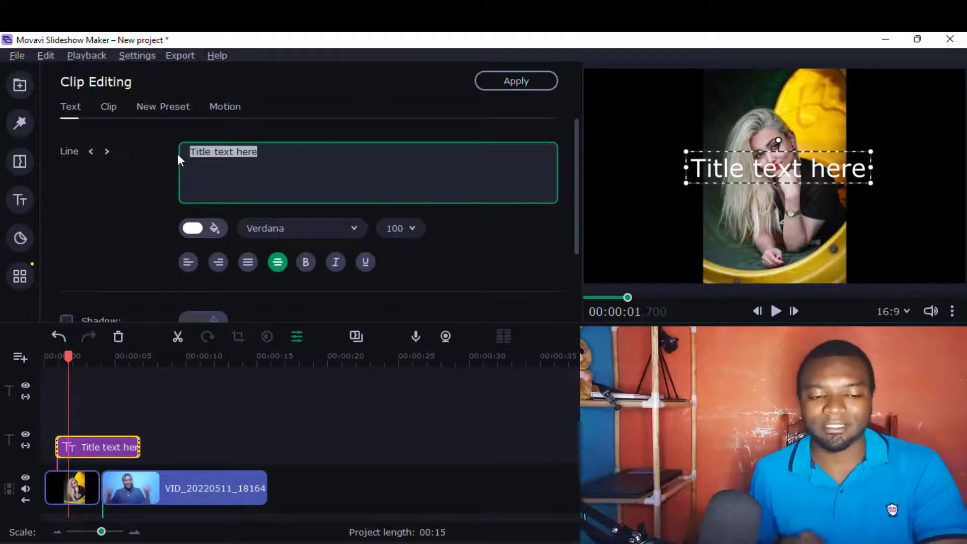
text(I)
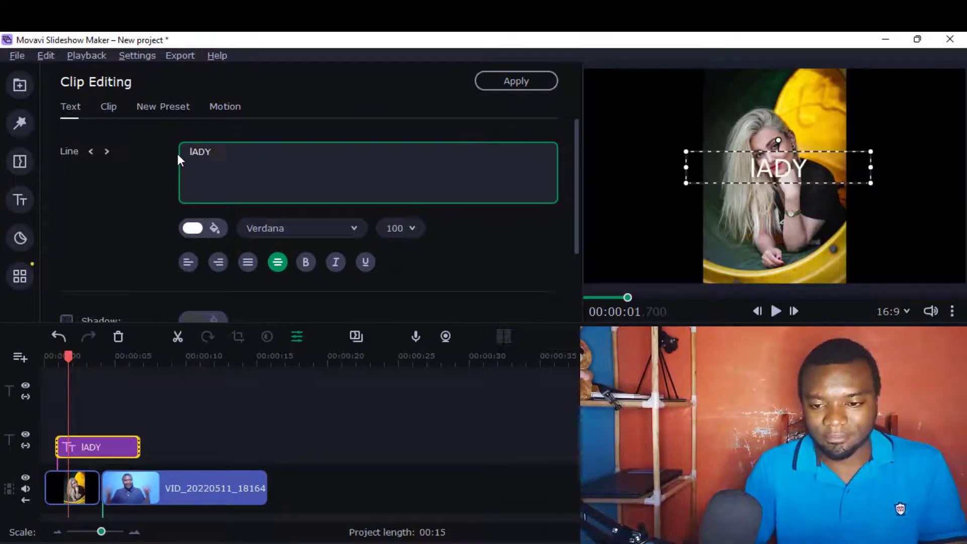
text(ADY)
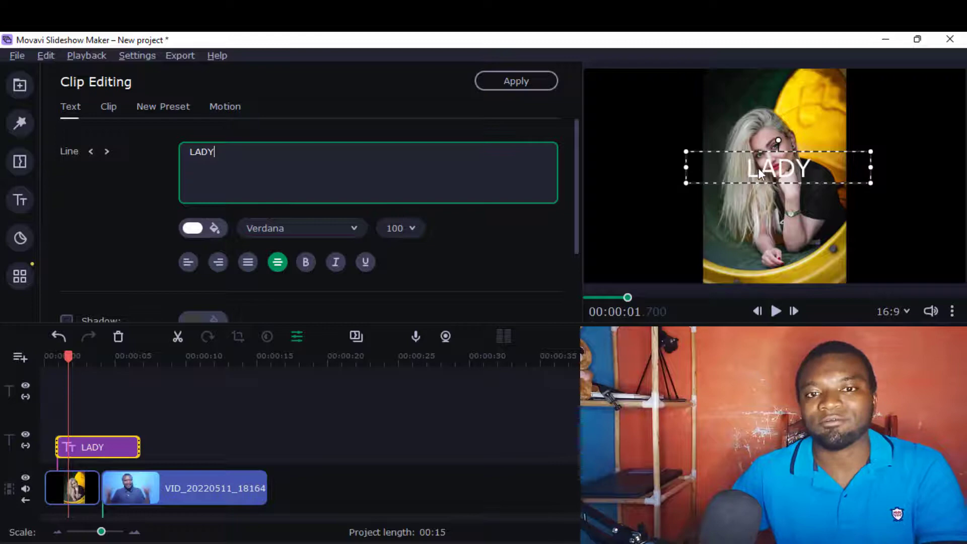
Move the LADY title to the upper left and style it green #00ff00 in Universal Serif
drag(758, 171, 675, 143)
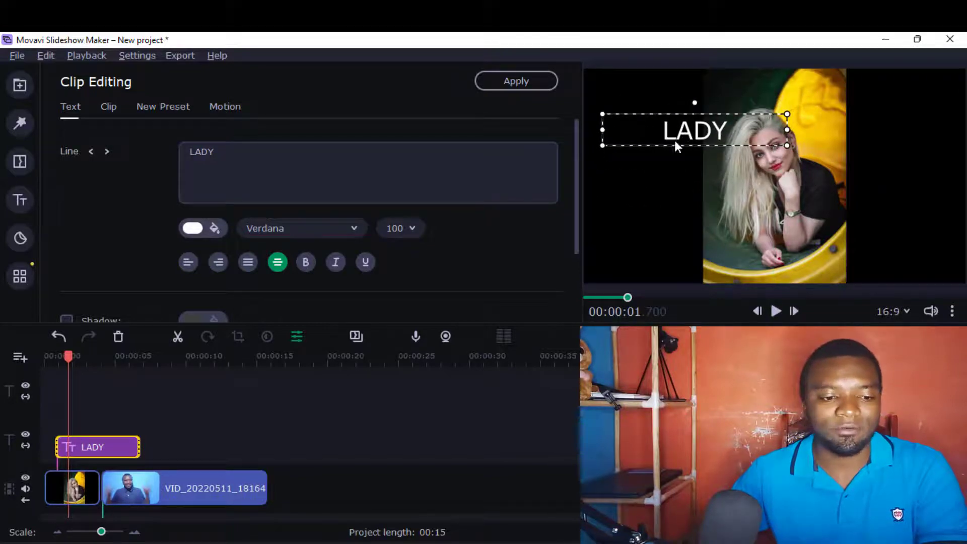
click(216, 227)
click(204, 311)
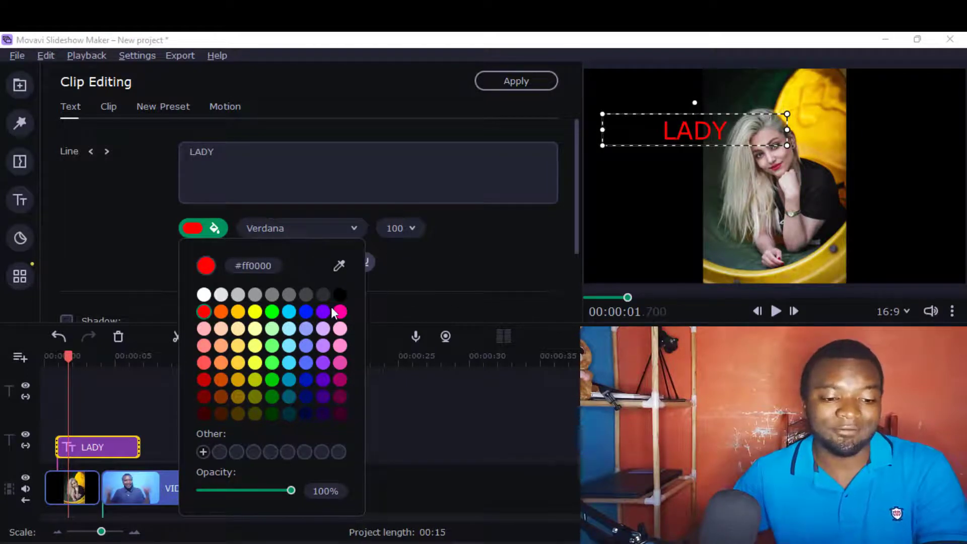
click(272, 311)
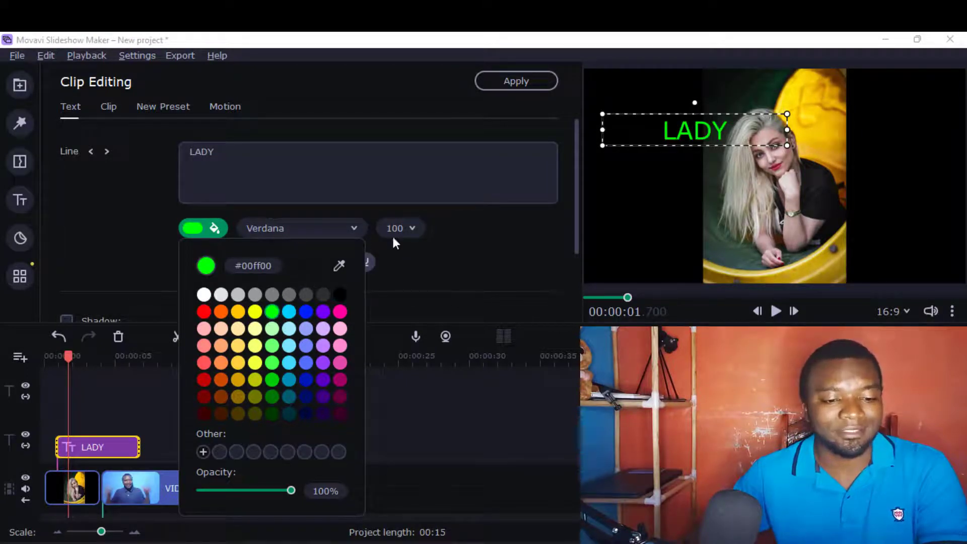
click(352, 231)
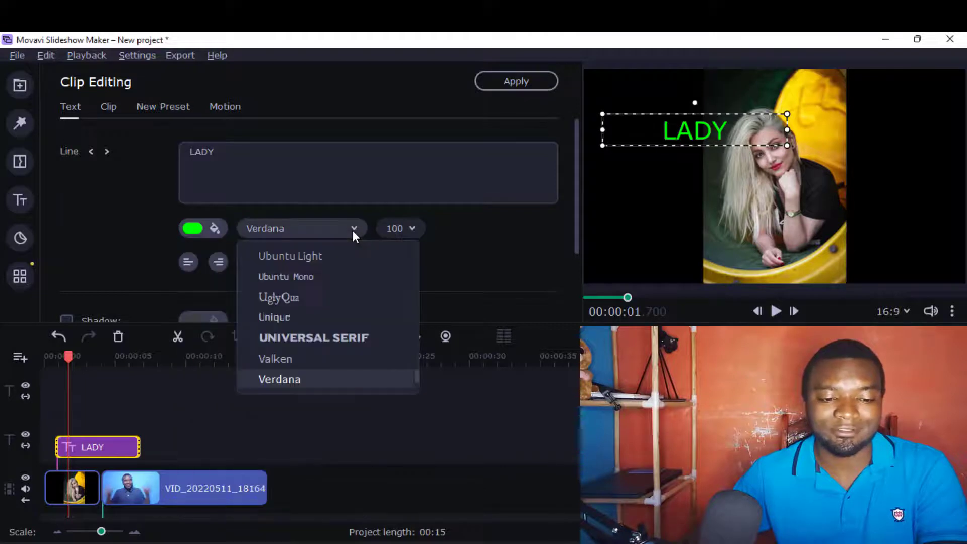
click(294, 334)
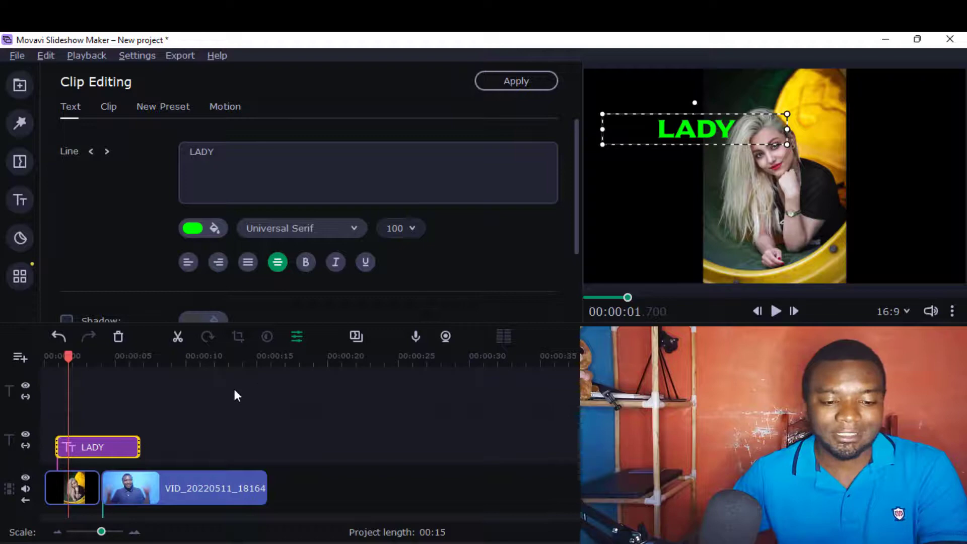
Place the Parallax 2 transition between the portrait photo and the video clip
click(16, 128)
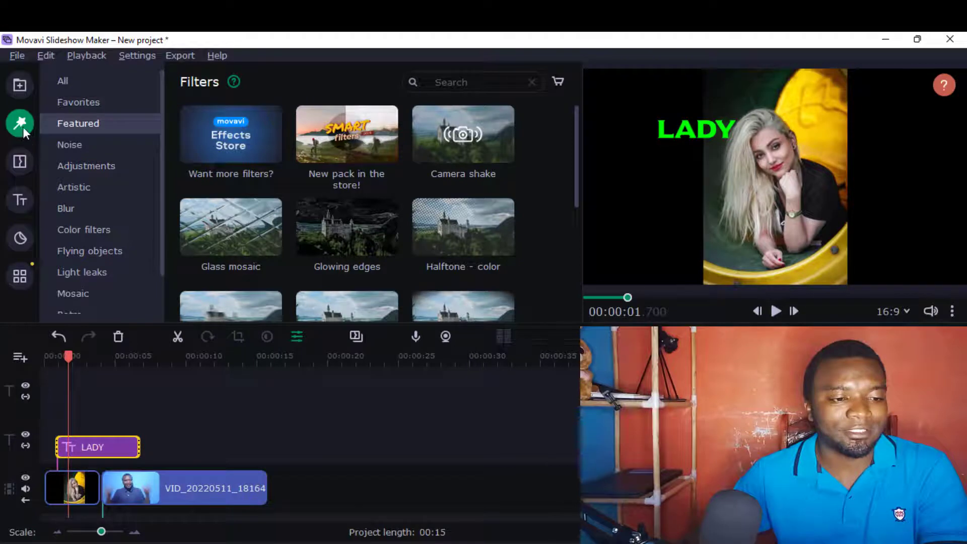
click(23, 162)
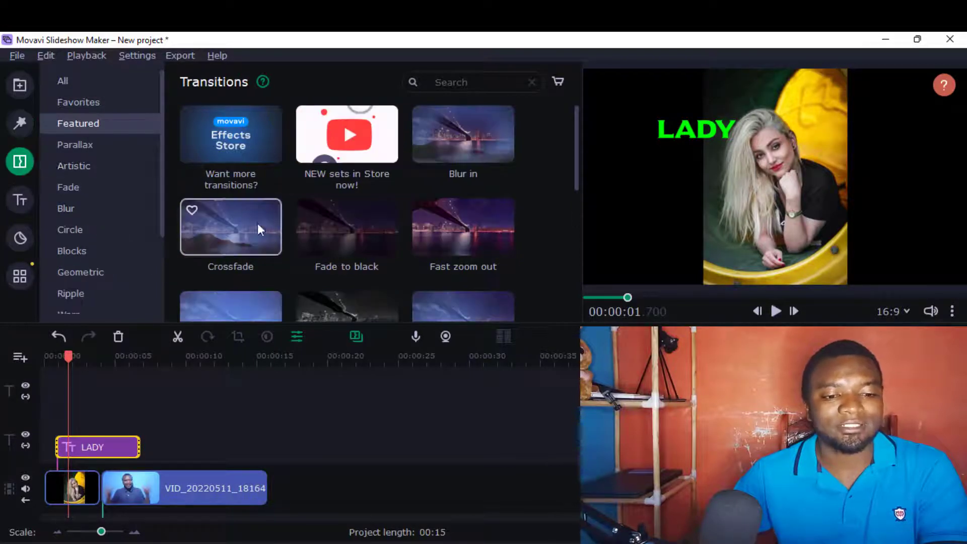
scroll(297, 243, down, 4)
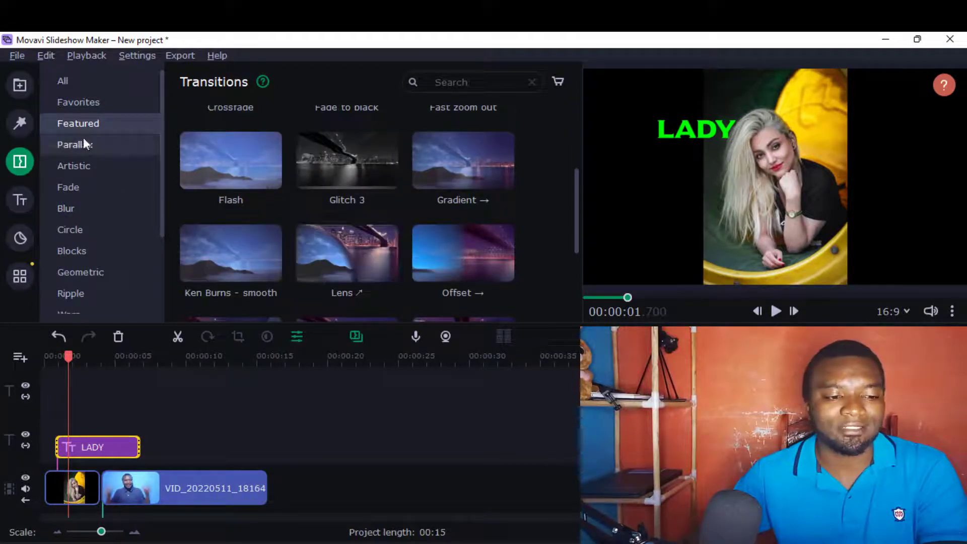
click(86, 143)
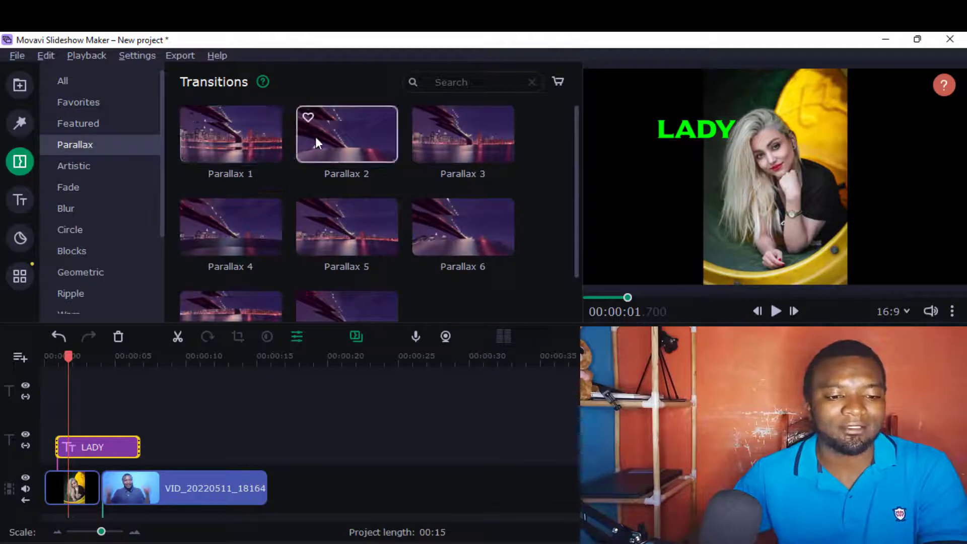
drag(315, 141, 80, 473)
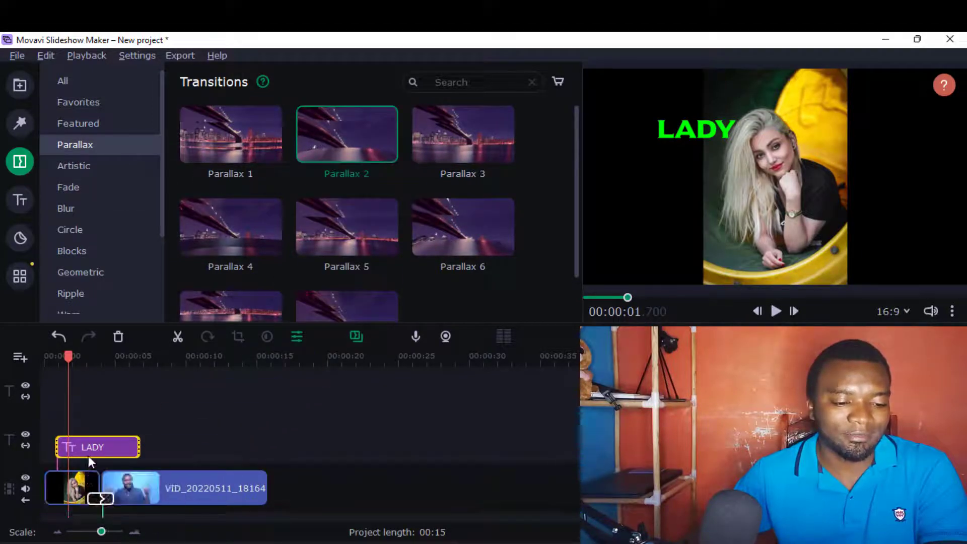
Preview the Parallax 2 transition from just before it starts
click(91, 358)
drag(91, 357, 86, 358)
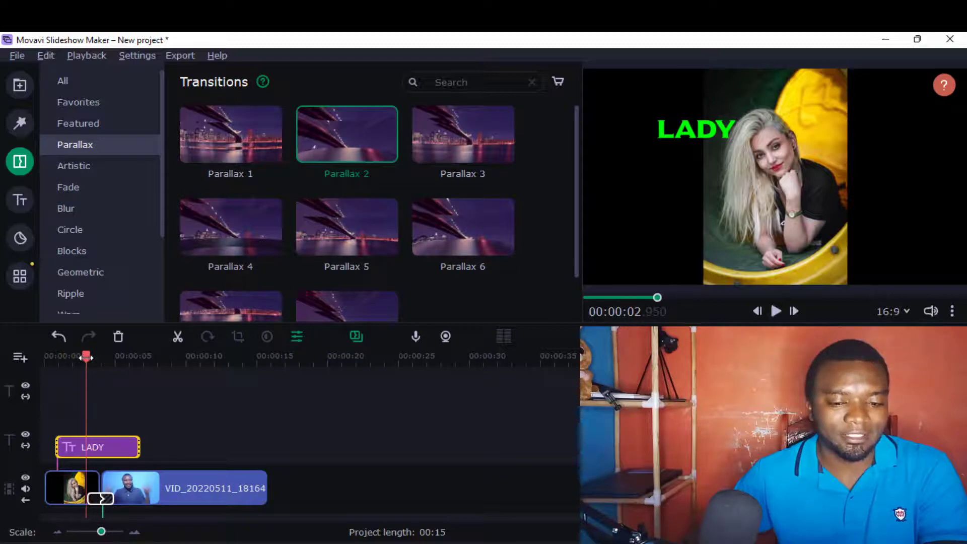
click(776, 310)
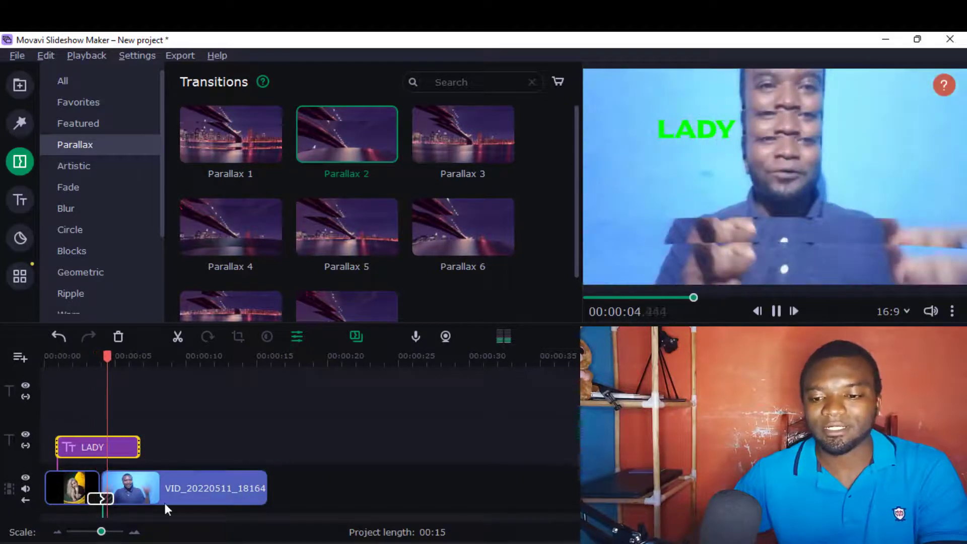
click(776, 312)
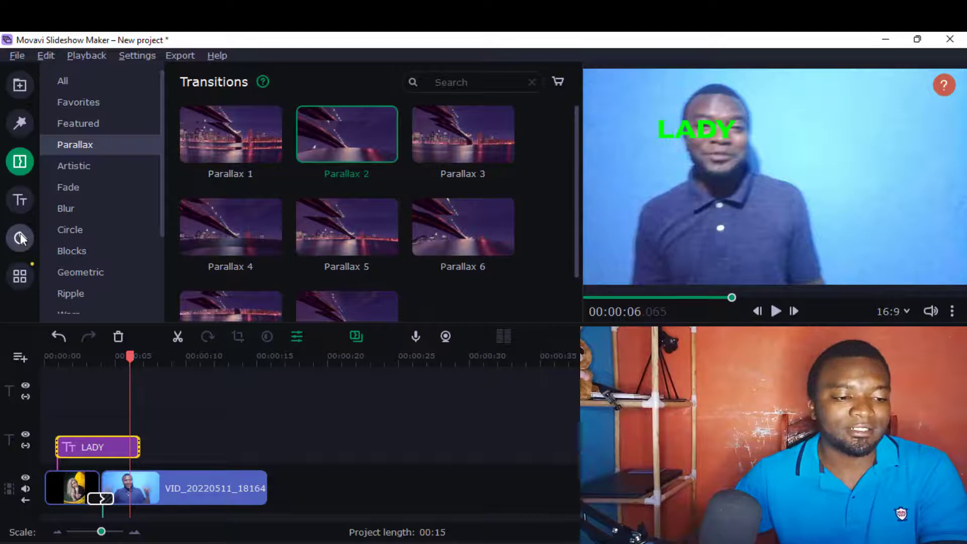
Browse the Love, Summer, Arrows, Featured and Signs sticker categories, ending on Travel
click(16, 208)
click(24, 247)
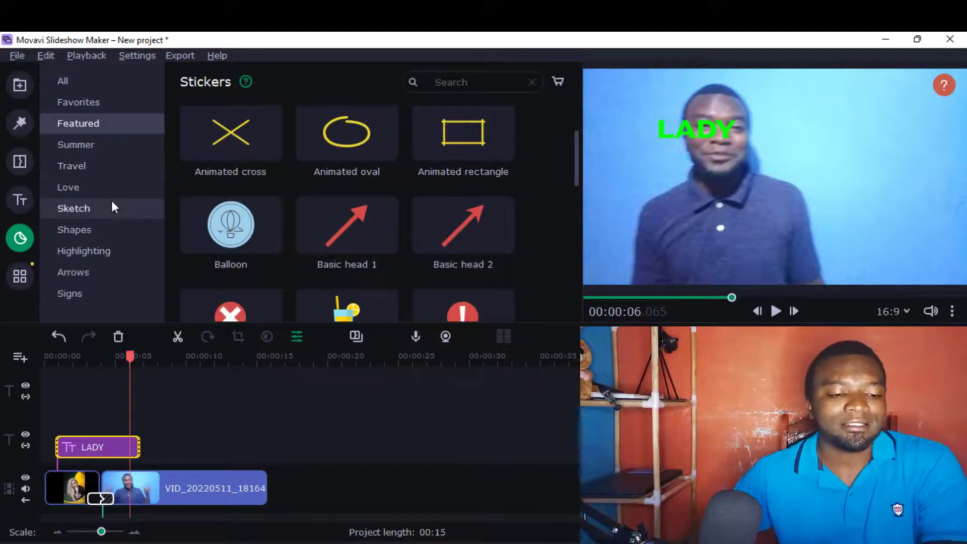
click(75, 187)
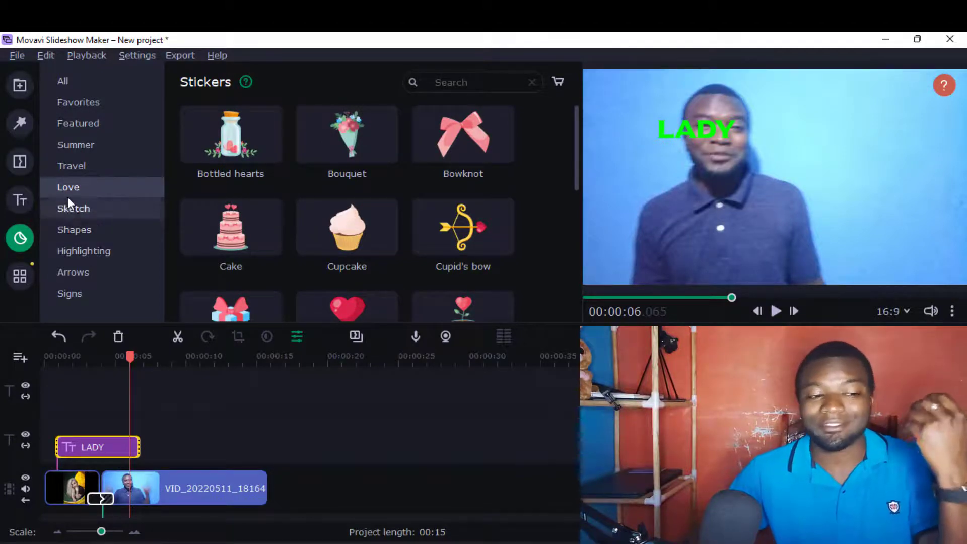
click(92, 145)
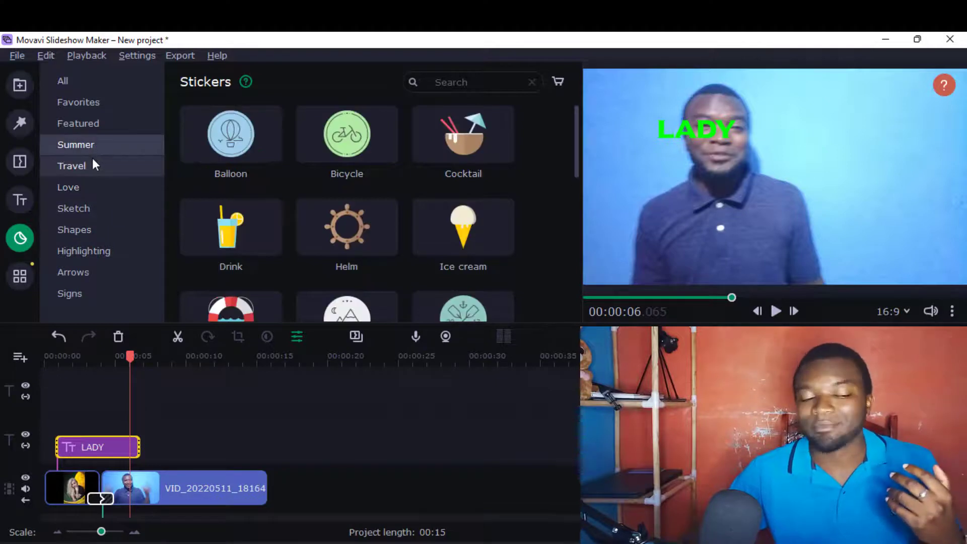
click(86, 183)
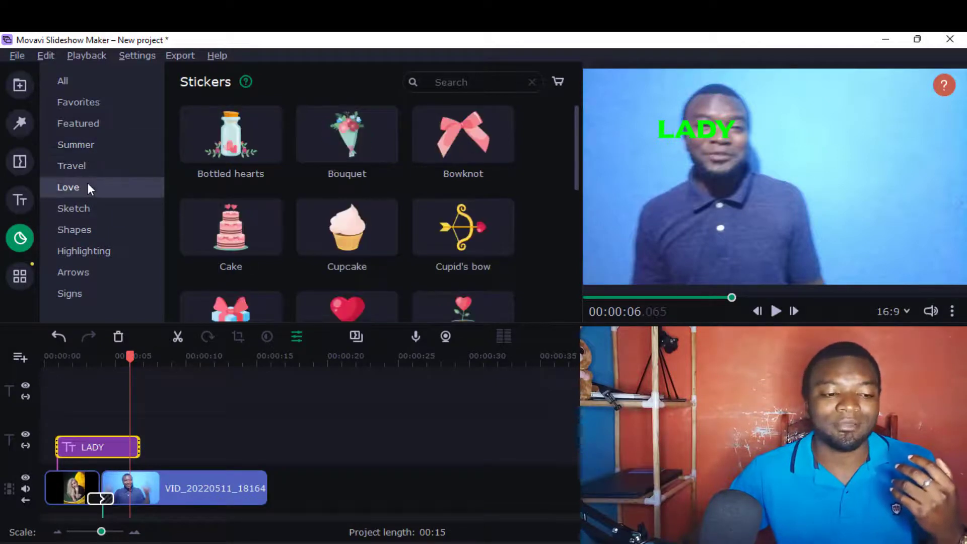
click(79, 272)
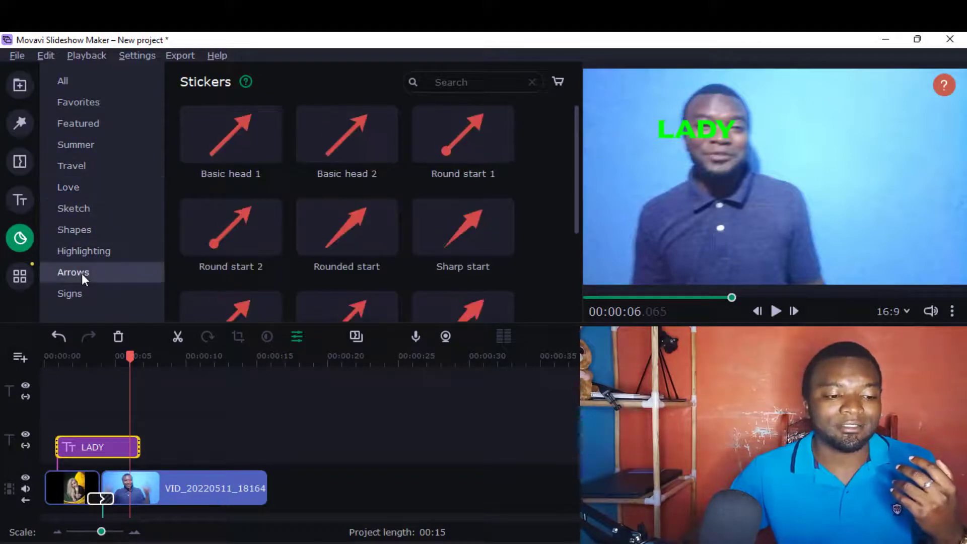
click(68, 101)
click(70, 122)
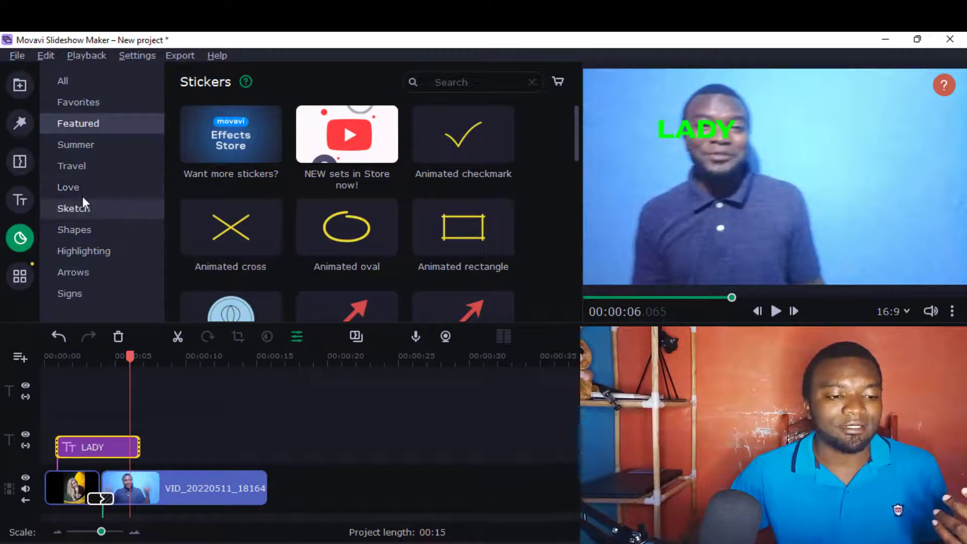
click(77, 146)
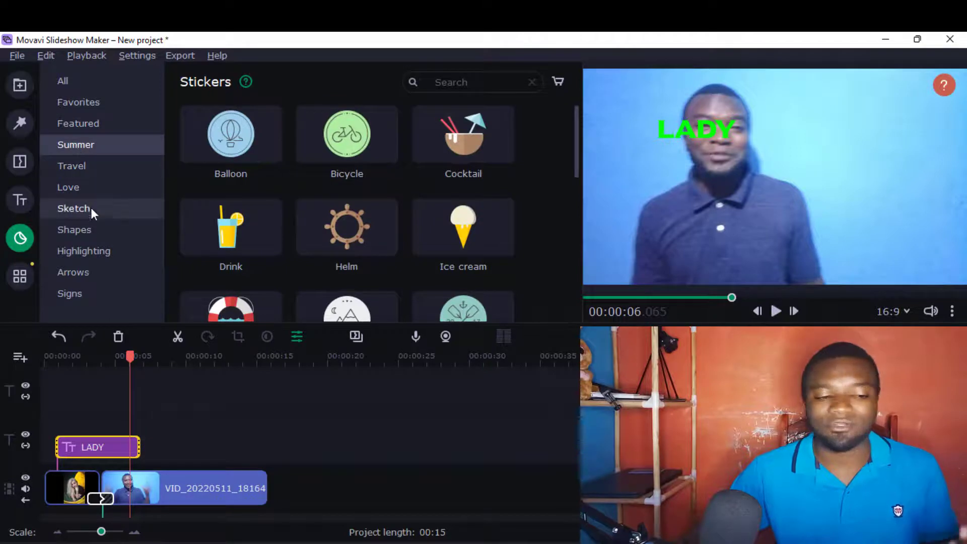
click(73, 291)
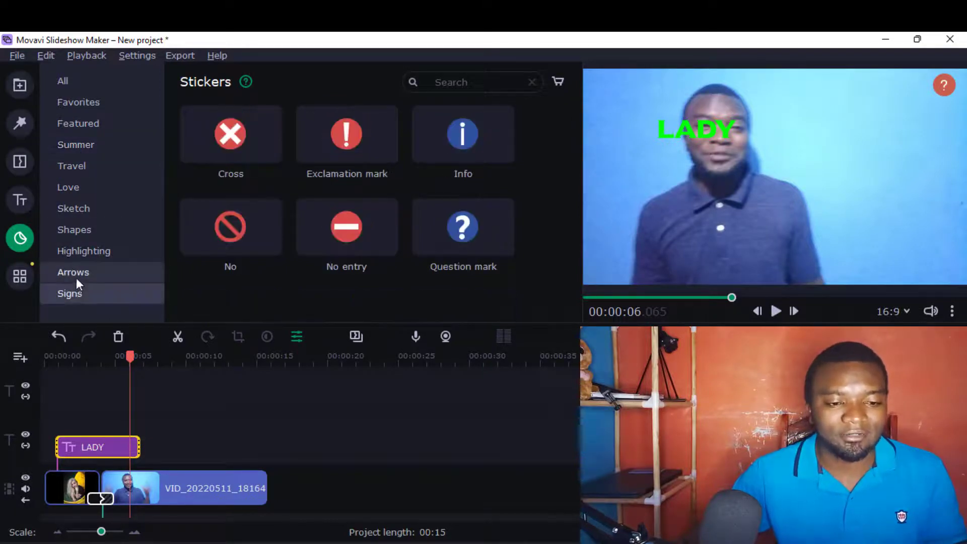
click(77, 276)
click(74, 170)
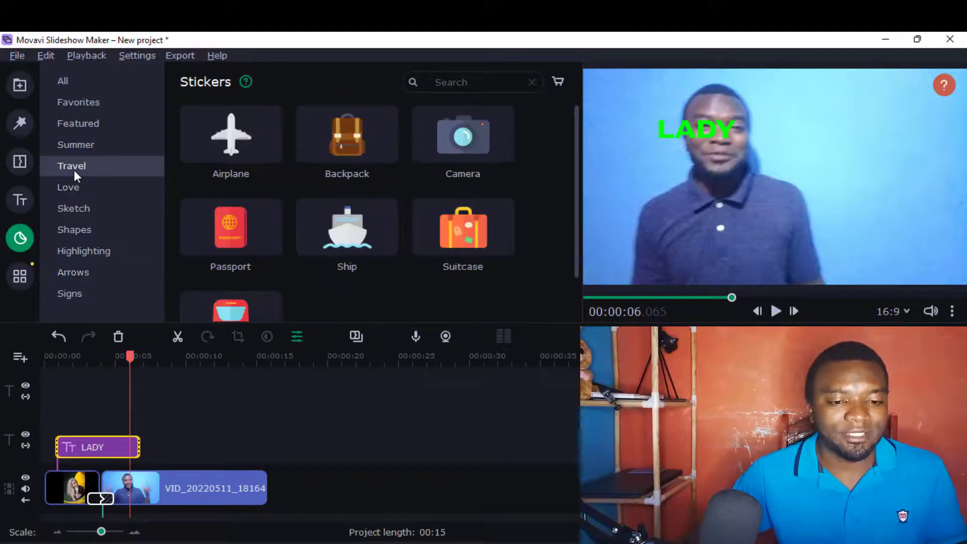
Add the Travel Camera sticker, shrink it into the video's top-left corner, and play back to check
drag(462, 136, 153, 430)
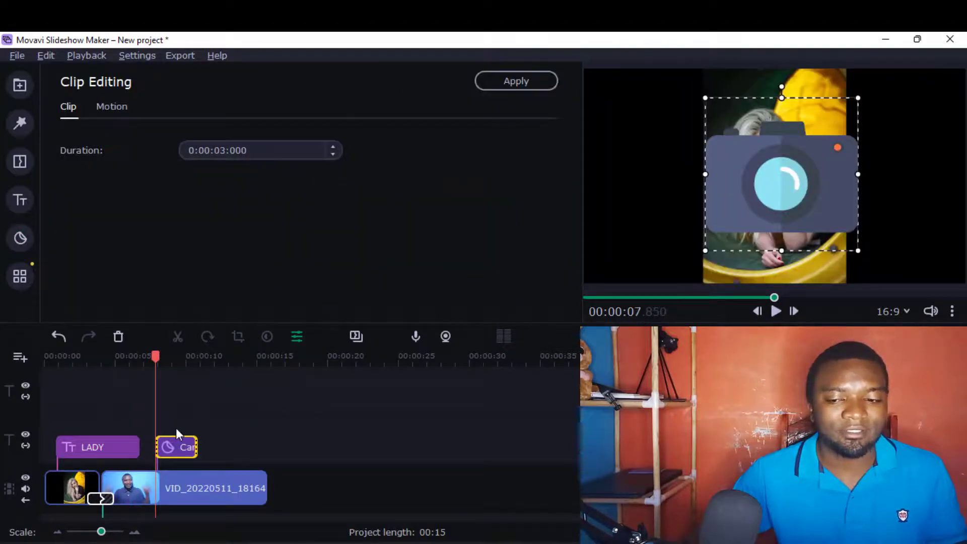
drag(705, 99, 624, 125)
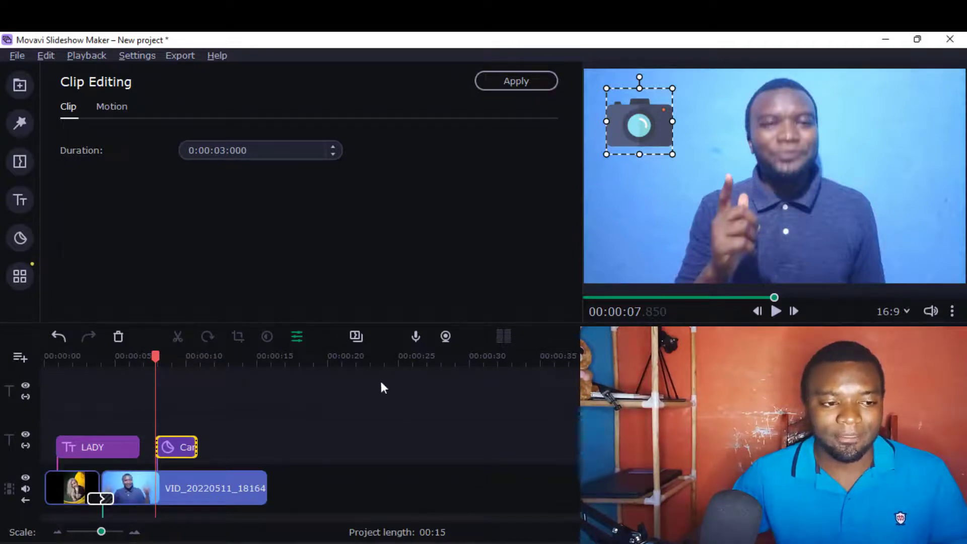
click(774, 310)
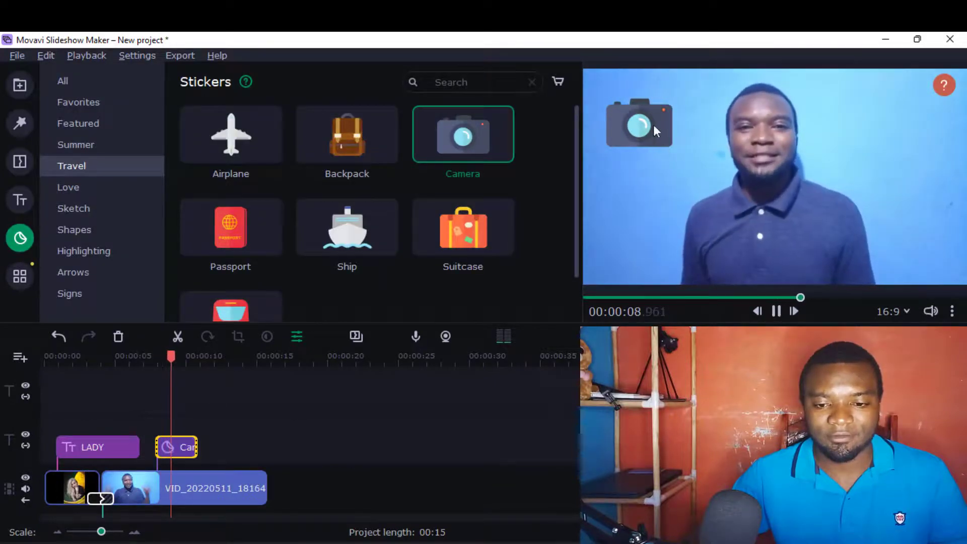
click(774, 311)
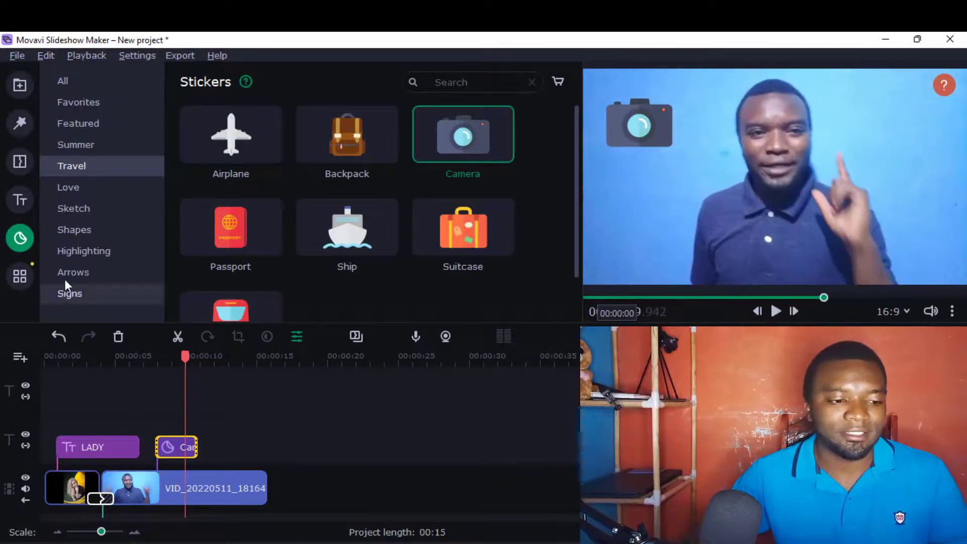
Crop the video clip with Crop and rotate, tightening the frame over the presenter's face
click(22, 277)
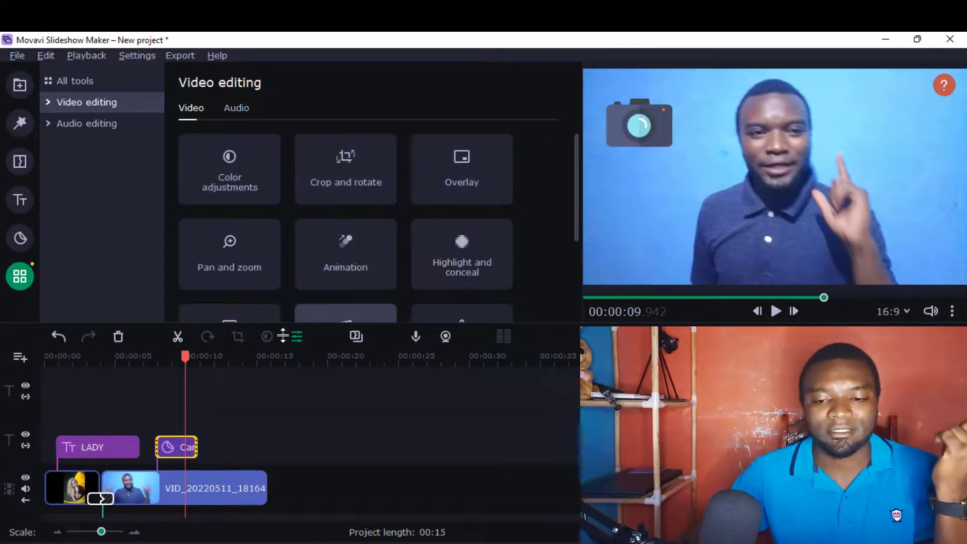
click(145, 486)
click(322, 182)
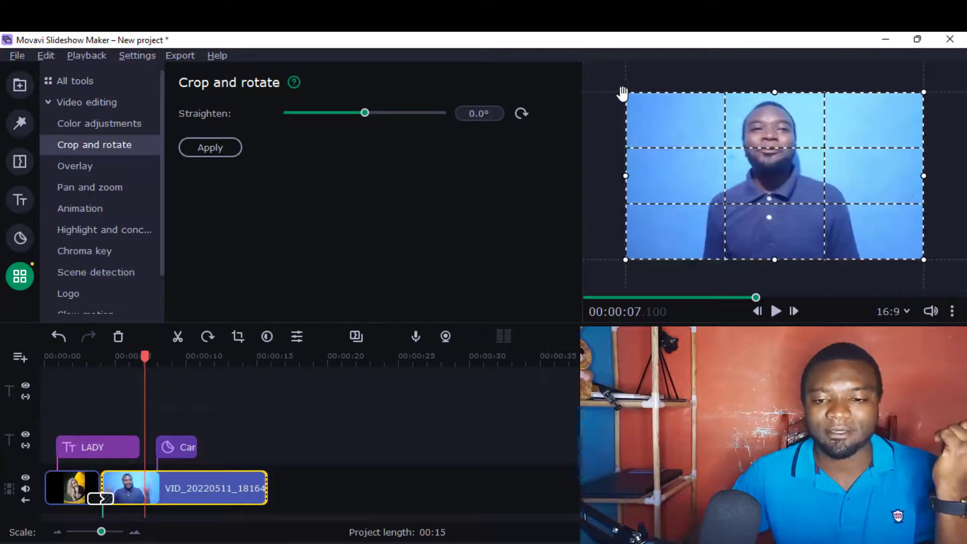
drag(626, 91, 687, 158)
mouse_move(824, 182)
mouse_down()
mouse_move(805, 143)
mouse_move(820, 168)
mouse_up()
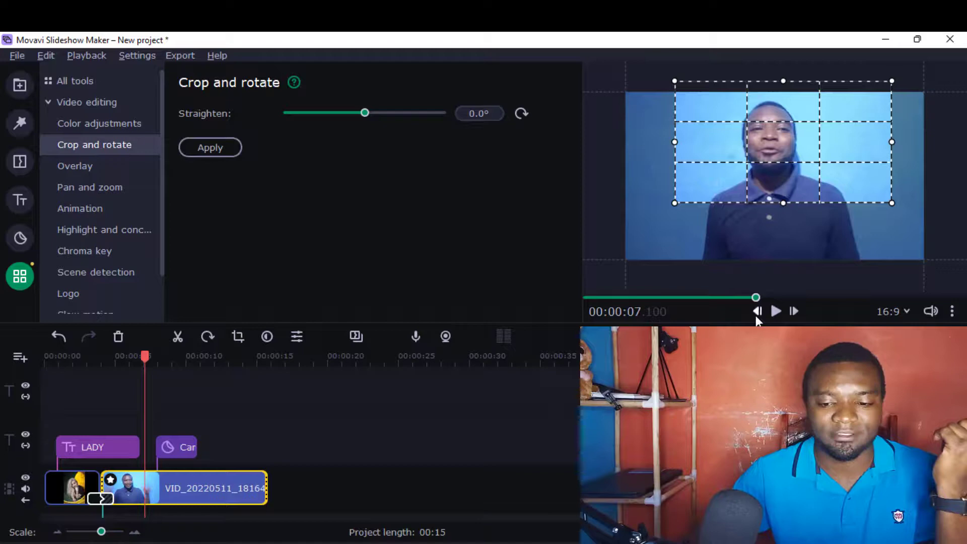
click(231, 149)
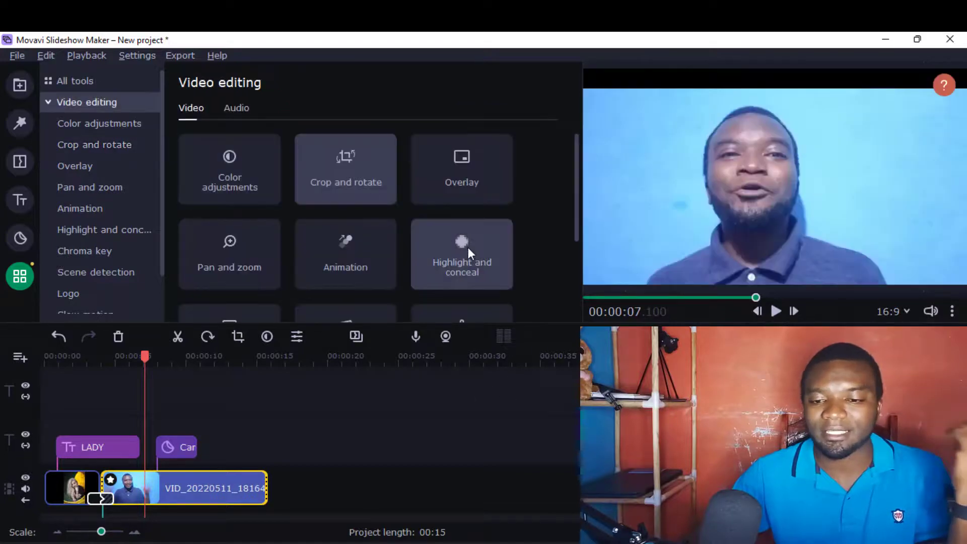
Play back the cropped video clip to review it
click(775, 310)
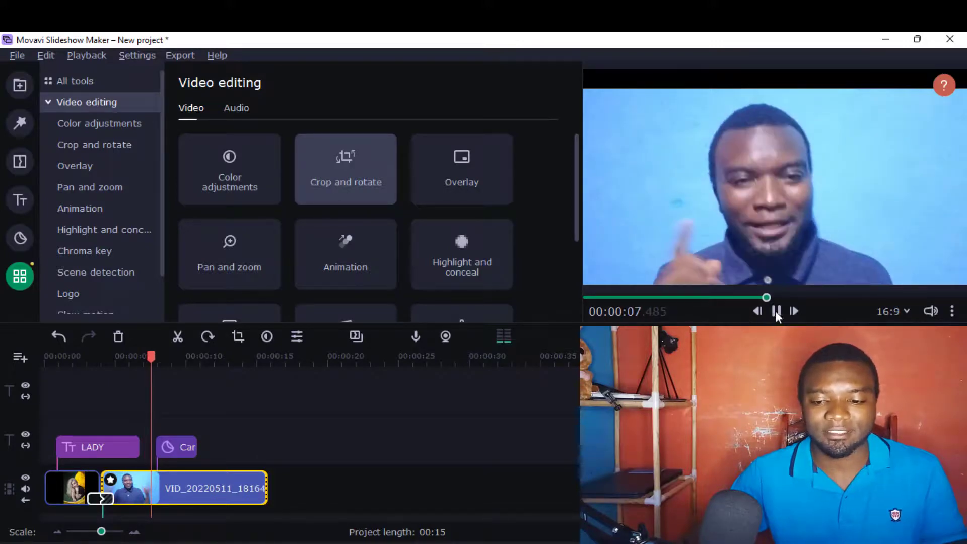
click(776, 311)
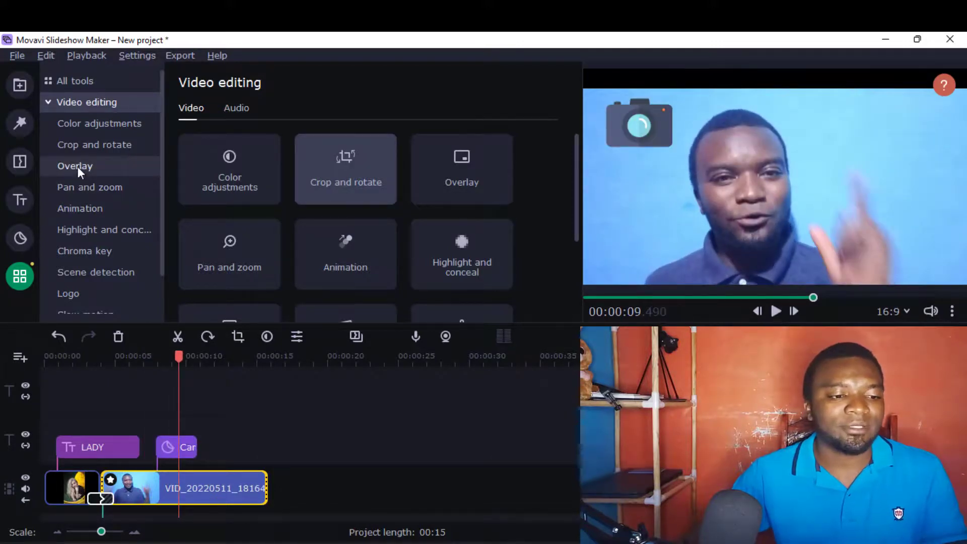
scroll(77, 157, down, 1)
scroll(78, 157, up, 1)
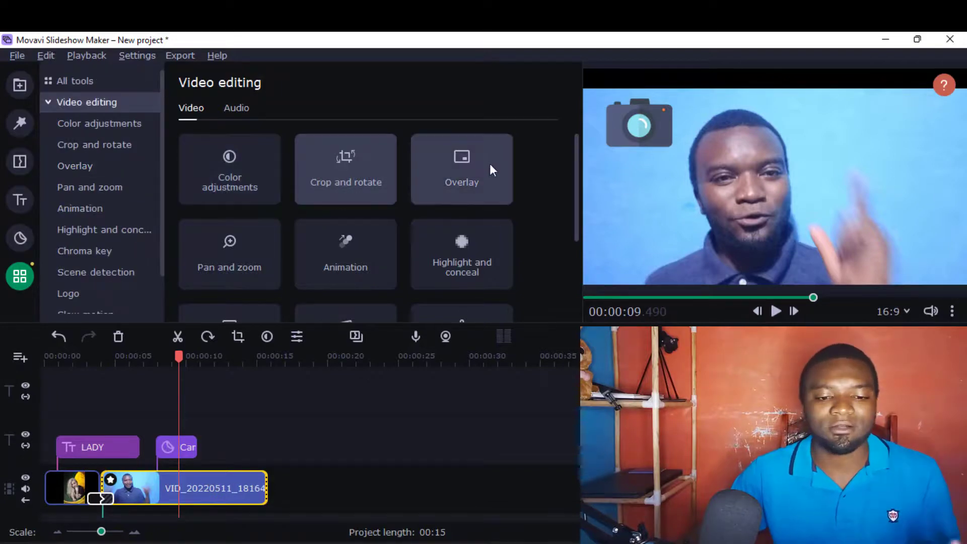
scroll(464, 162, down, 3)
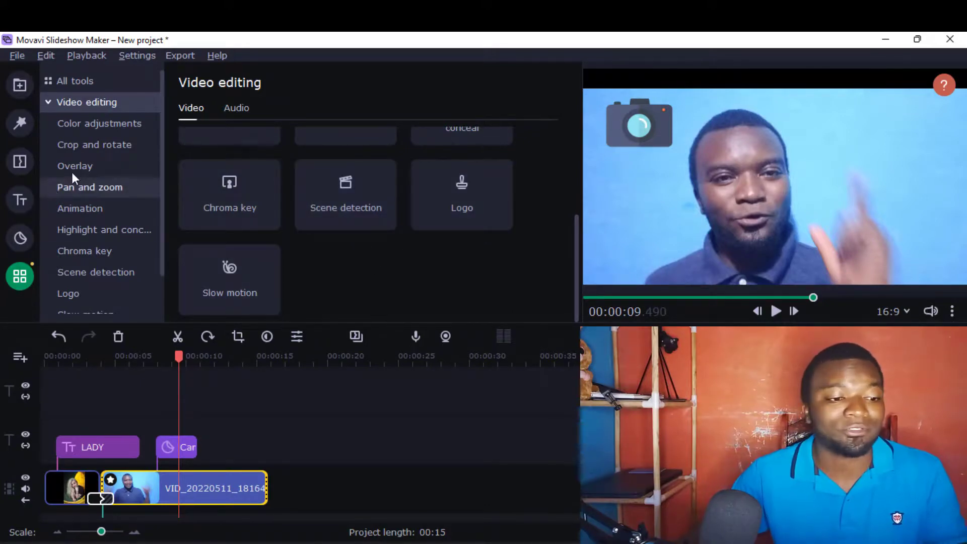
Browse the audio tools Equalizer, Noise removal, Noise gate, Compressor and others, ending on Sound autocorrect
click(47, 102)
click(47, 125)
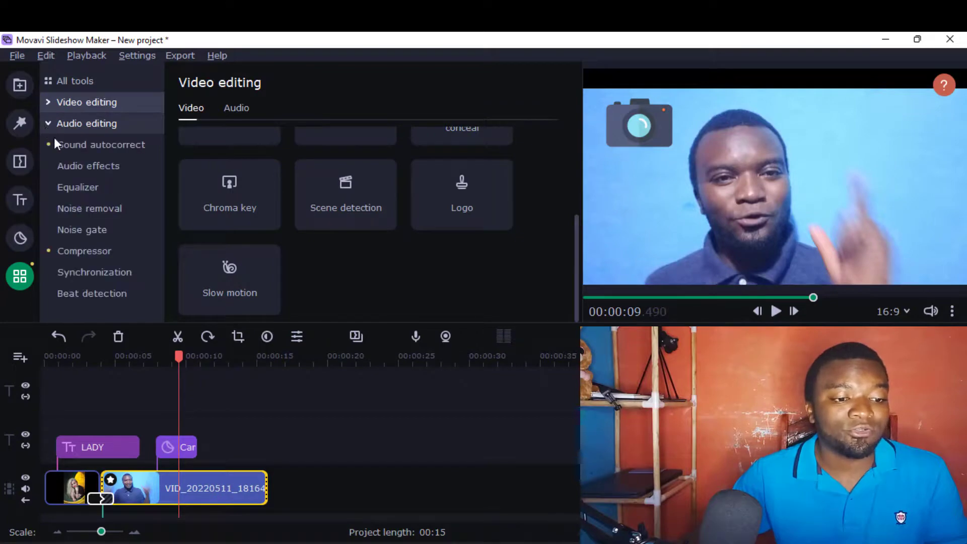
click(83, 187)
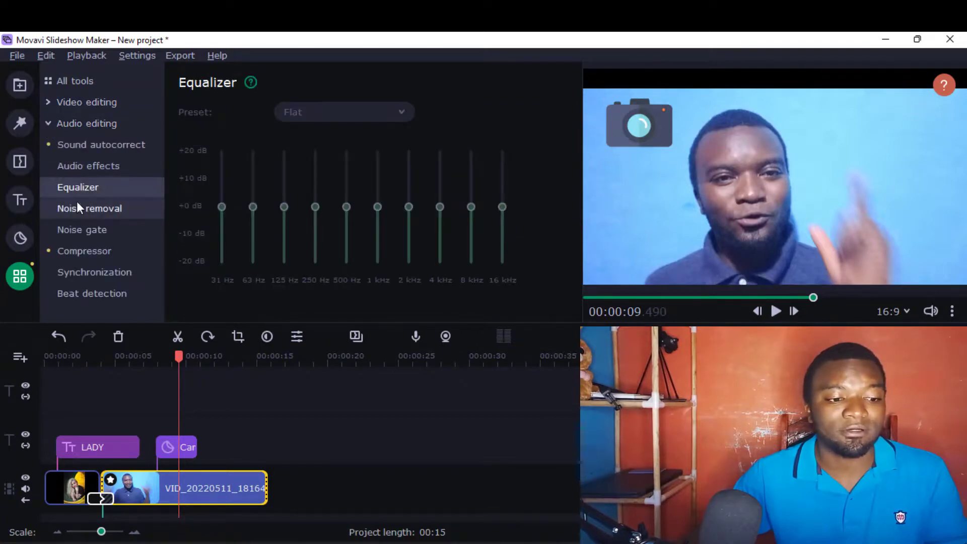
click(80, 206)
click(85, 228)
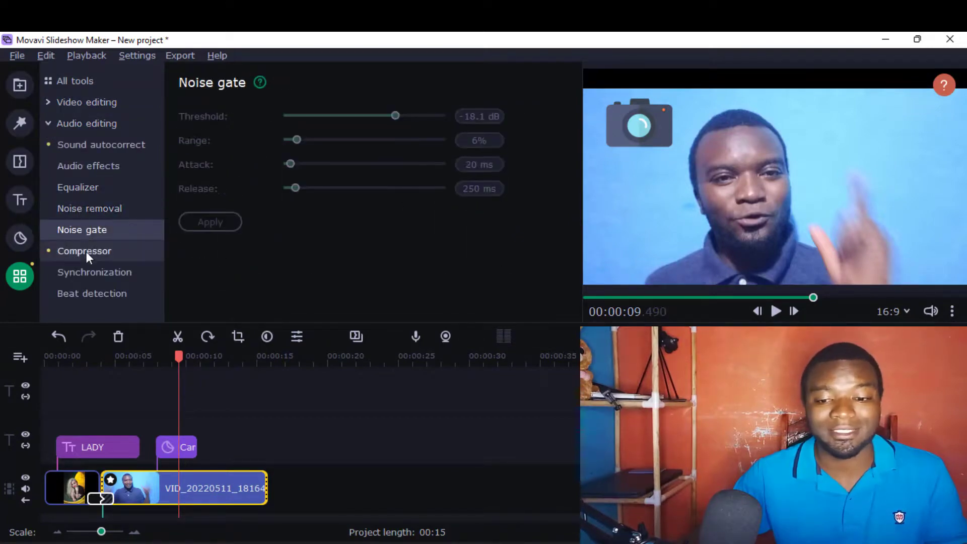
click(86, 252)
click(88, 273)
click(87, 293)
click(78, 146)
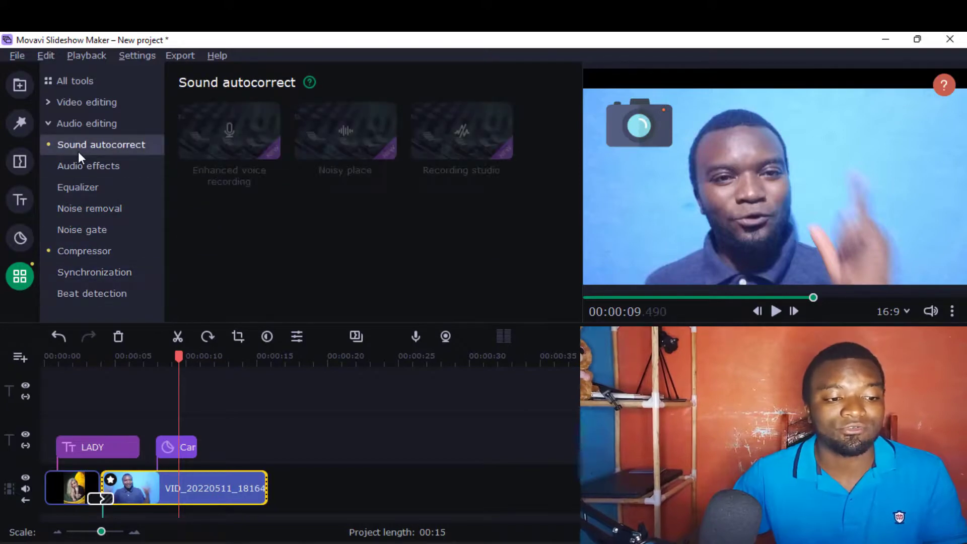